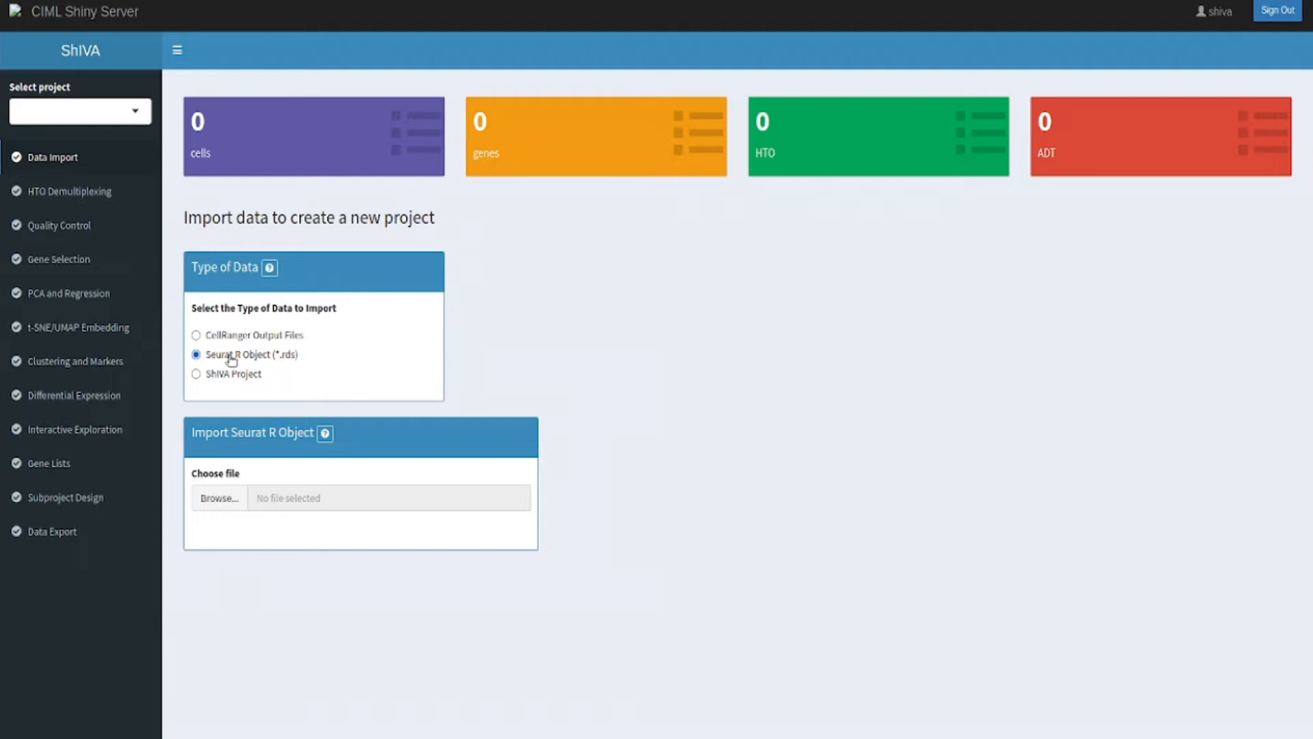
Choose CellRanger Output Files as the data type and import barcodes.tsv.gz, features.tsv.gz and matrix.mtx.gz from the filtered_feature_bc_matrix folder
click(228, 376)
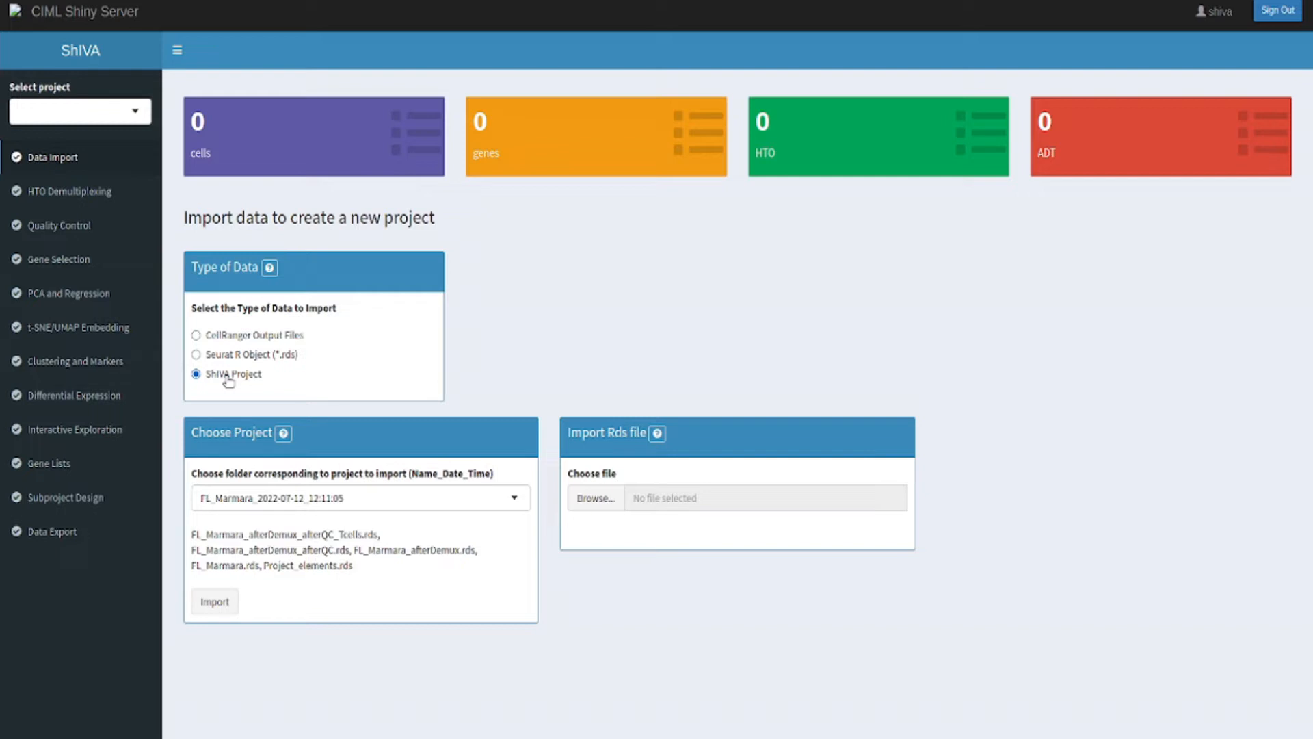
click(229, 339)
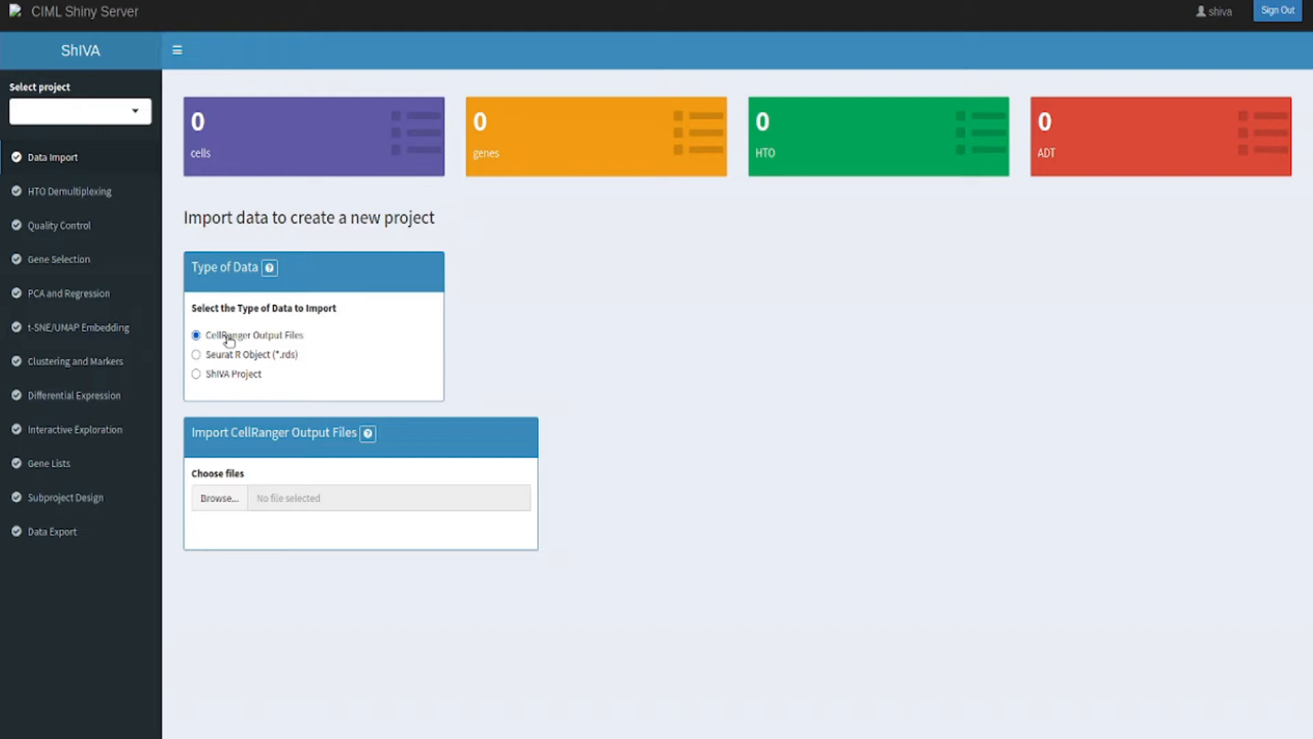
click(220, 498)
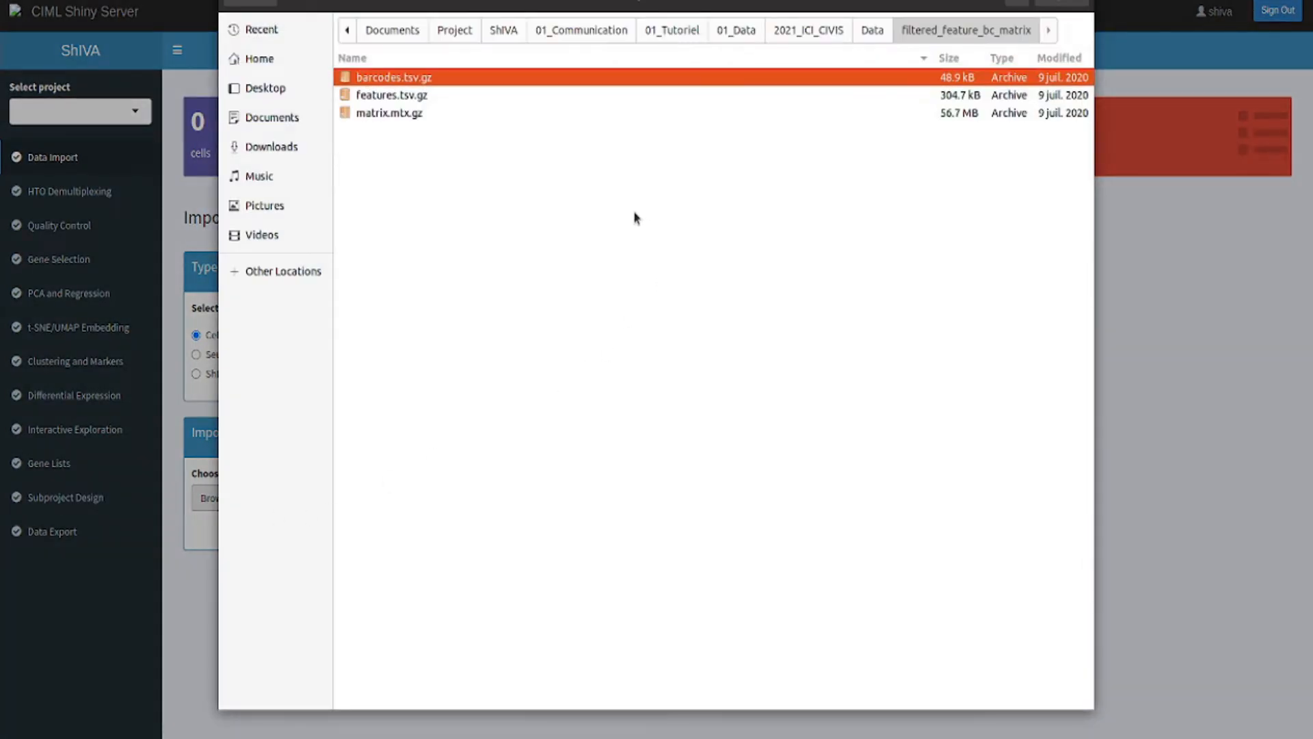
click(407, 98)
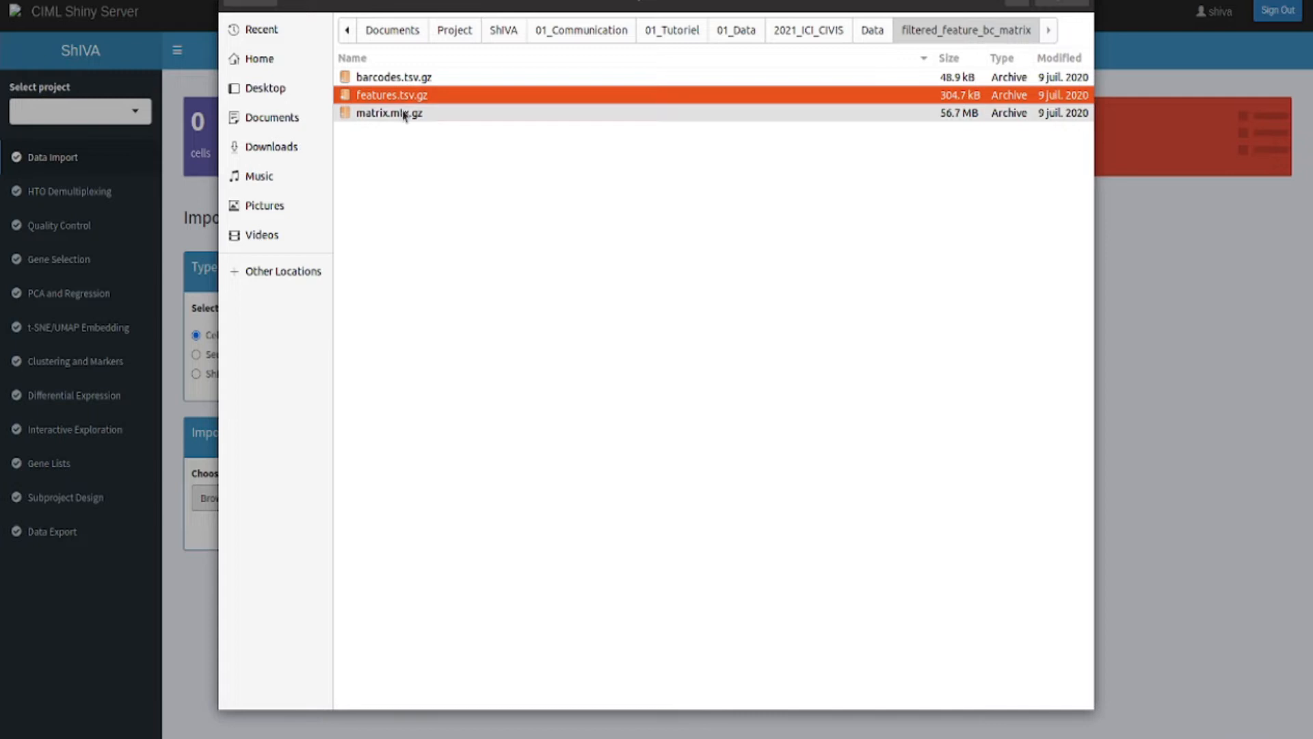
click(402, 118)
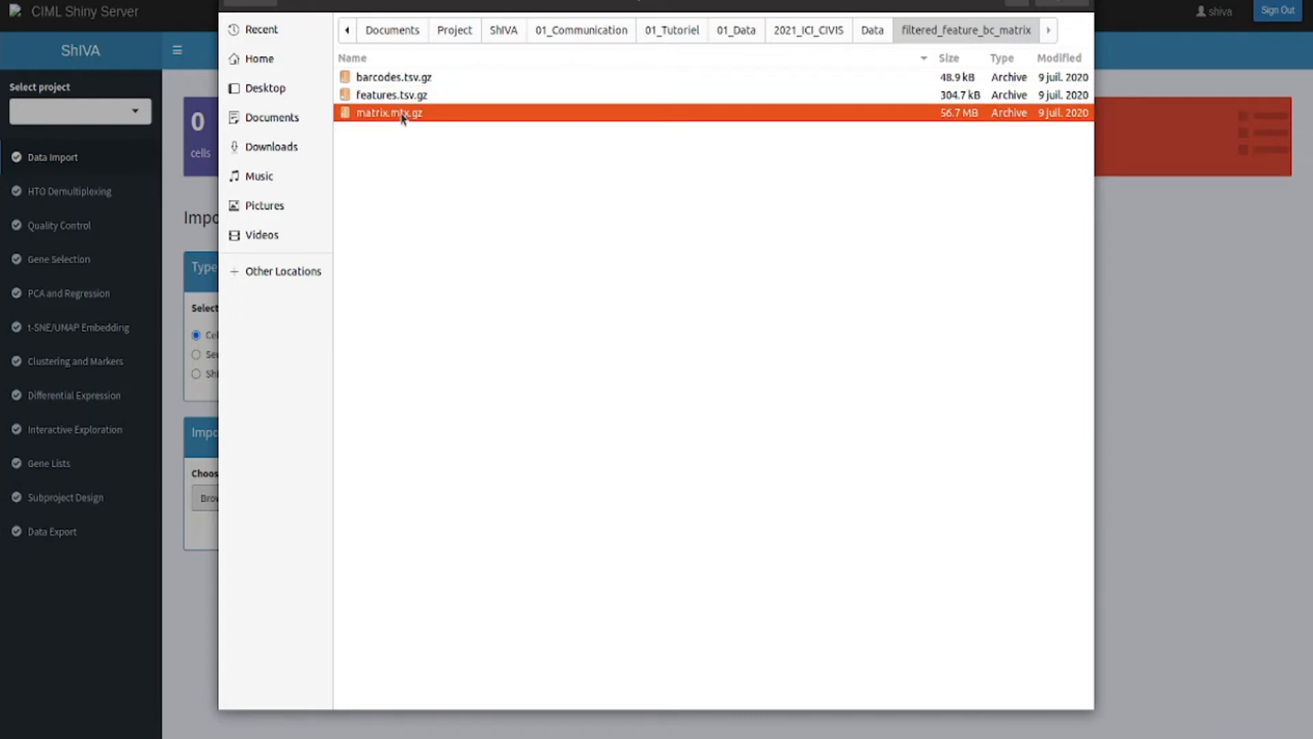
click(402, 83)
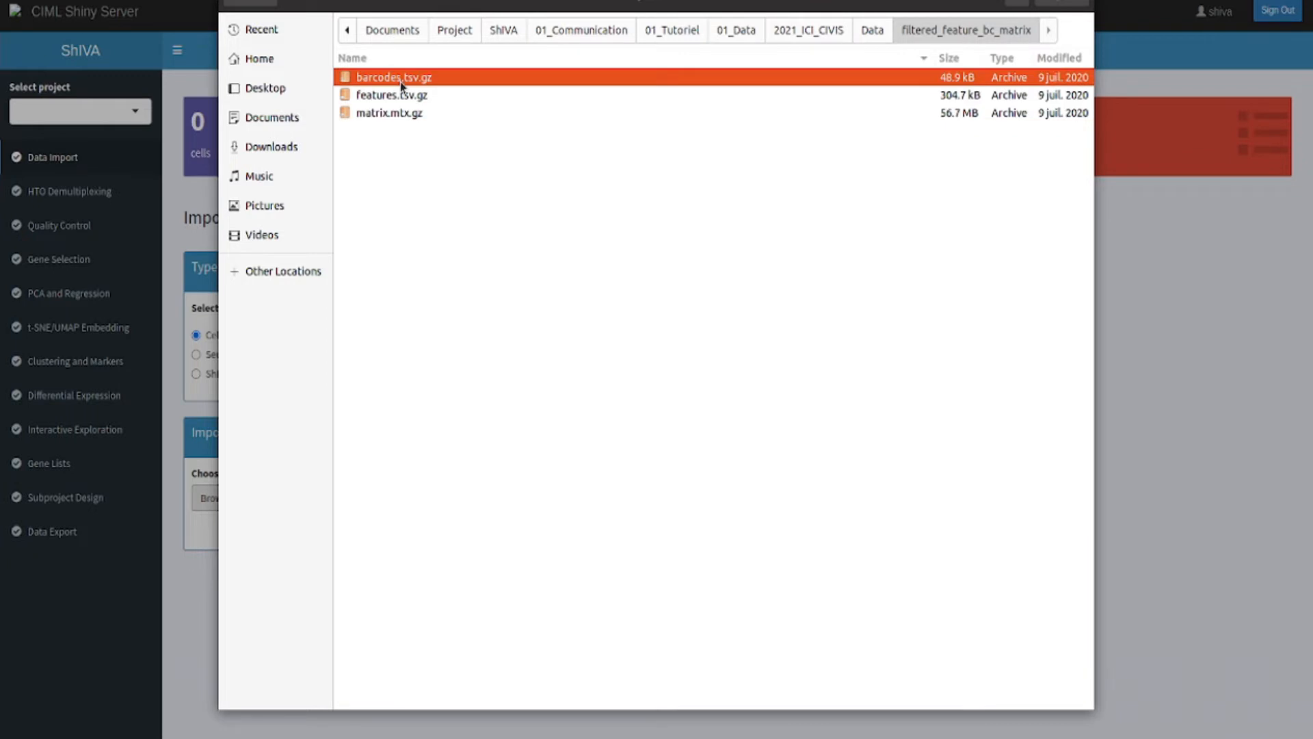
shift+click(400, 116)
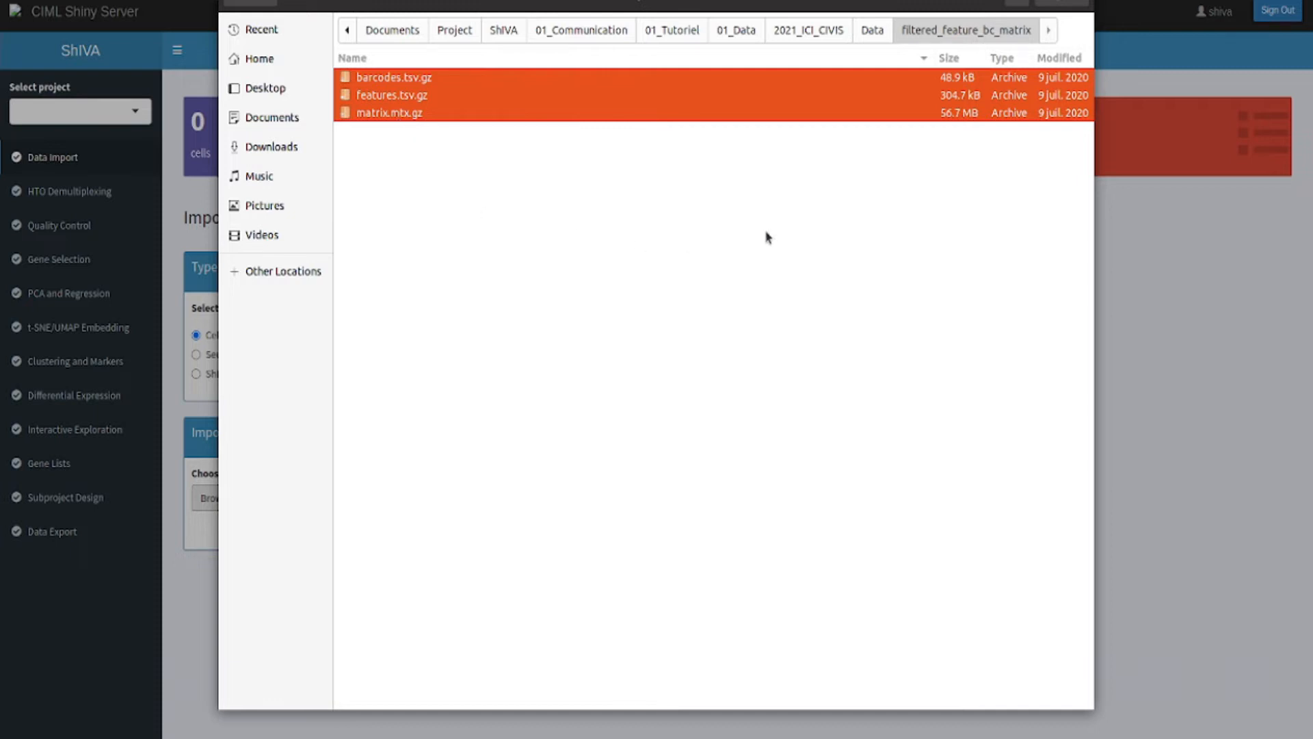
click(1059, 3)
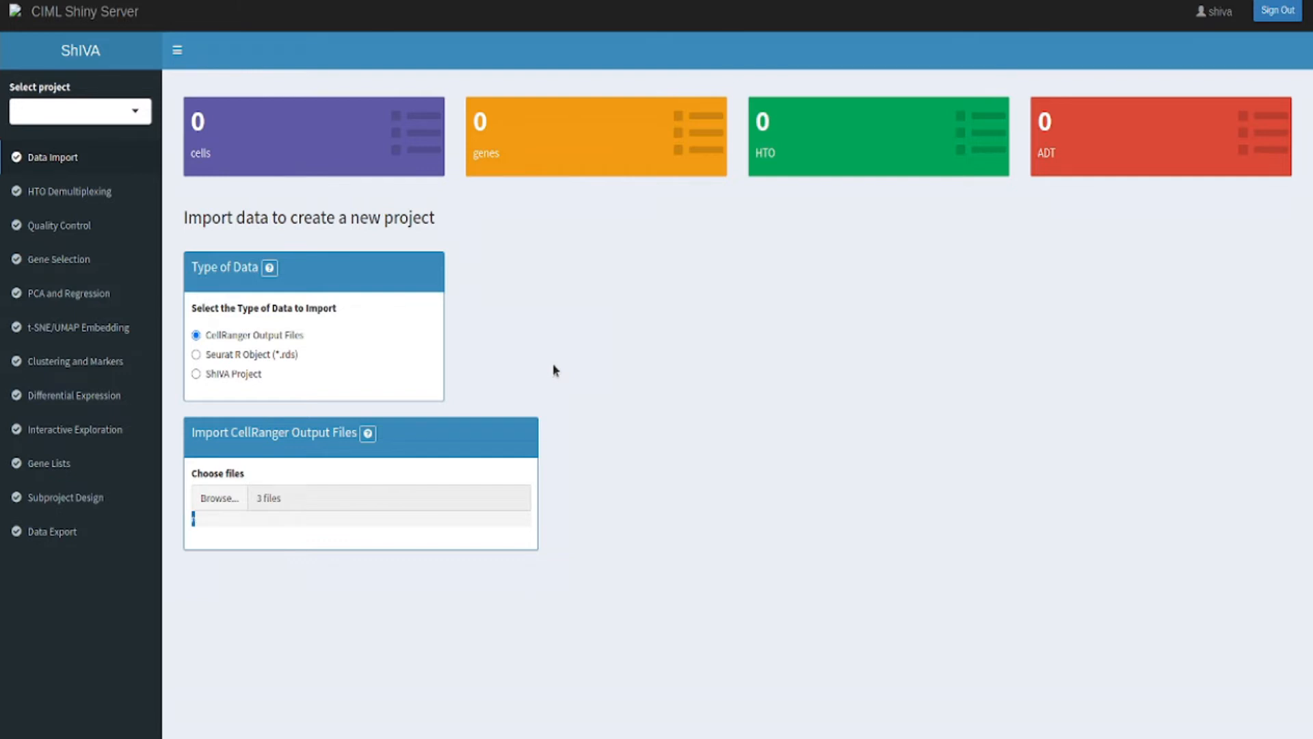
Examine the cell and feature counts of the Gene Expression library in the project setup table
scroll(1058, 500, down, 4)
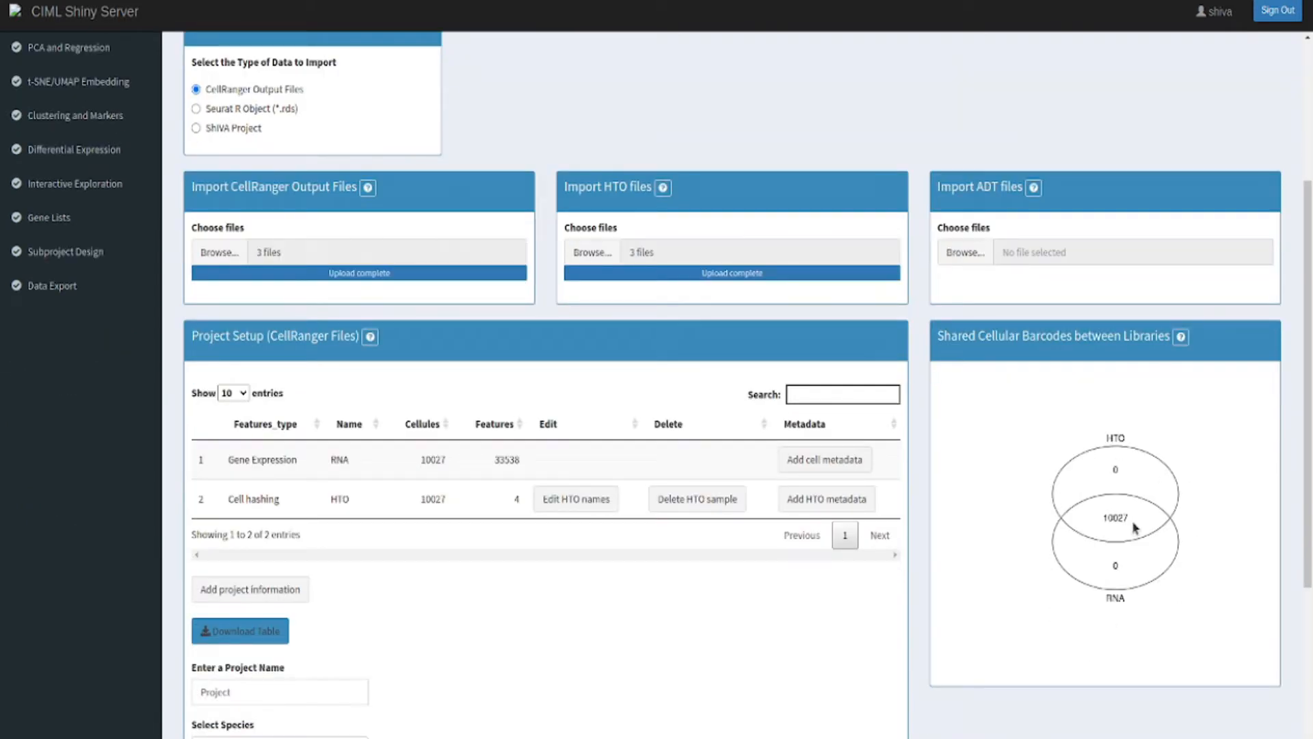
scroll(601, 602, up, 1)
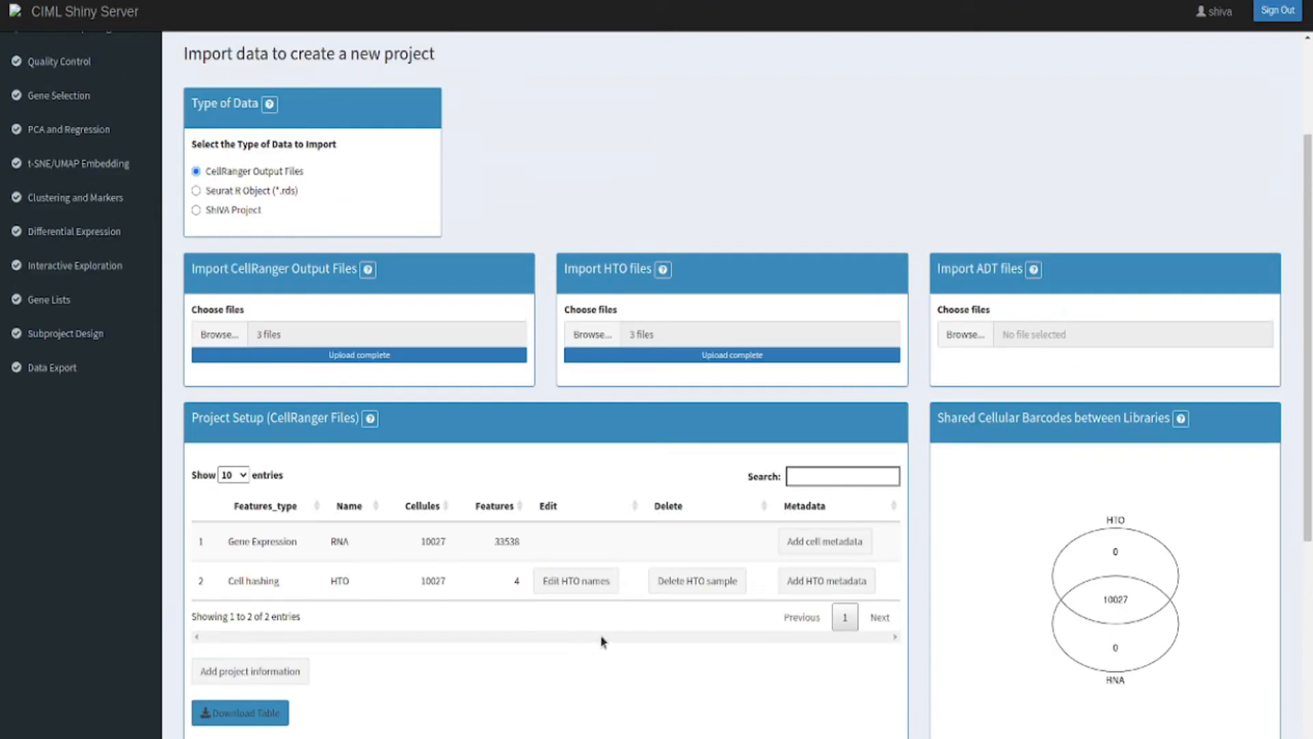
click(576, 582)
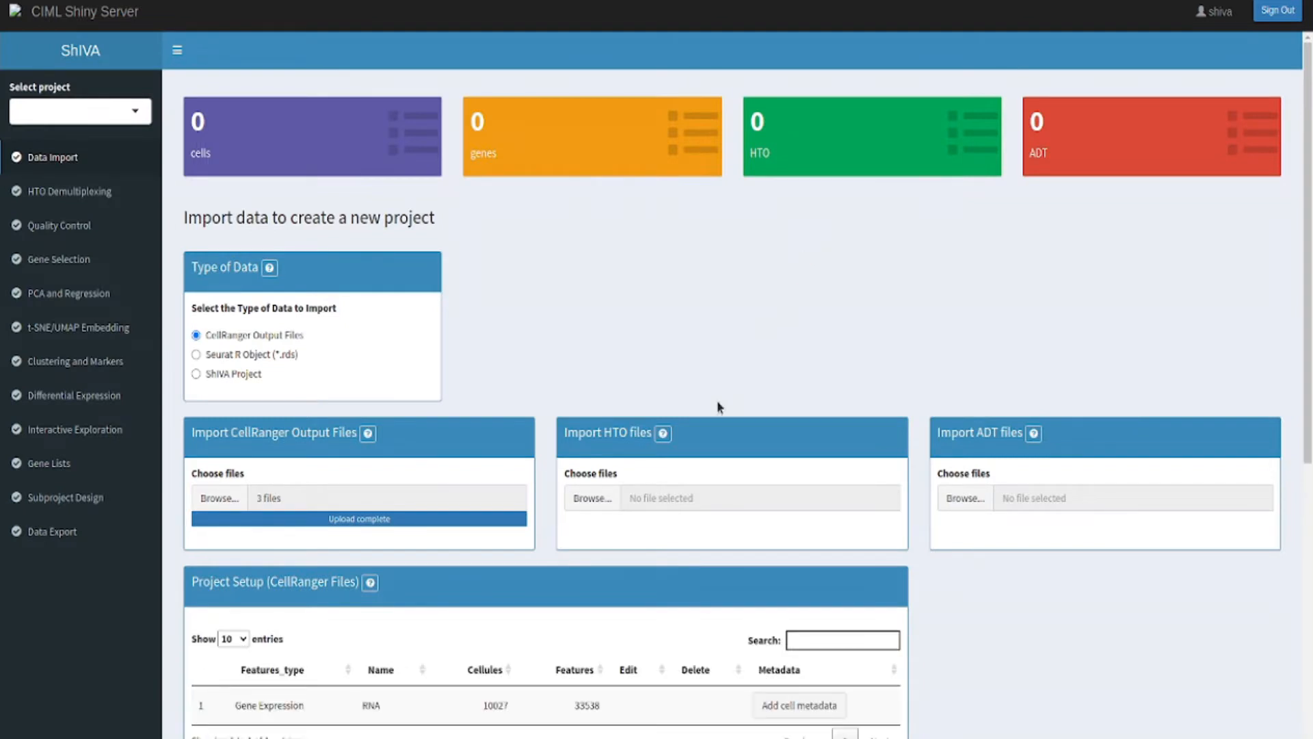
scroll(712, 402, down, 3)
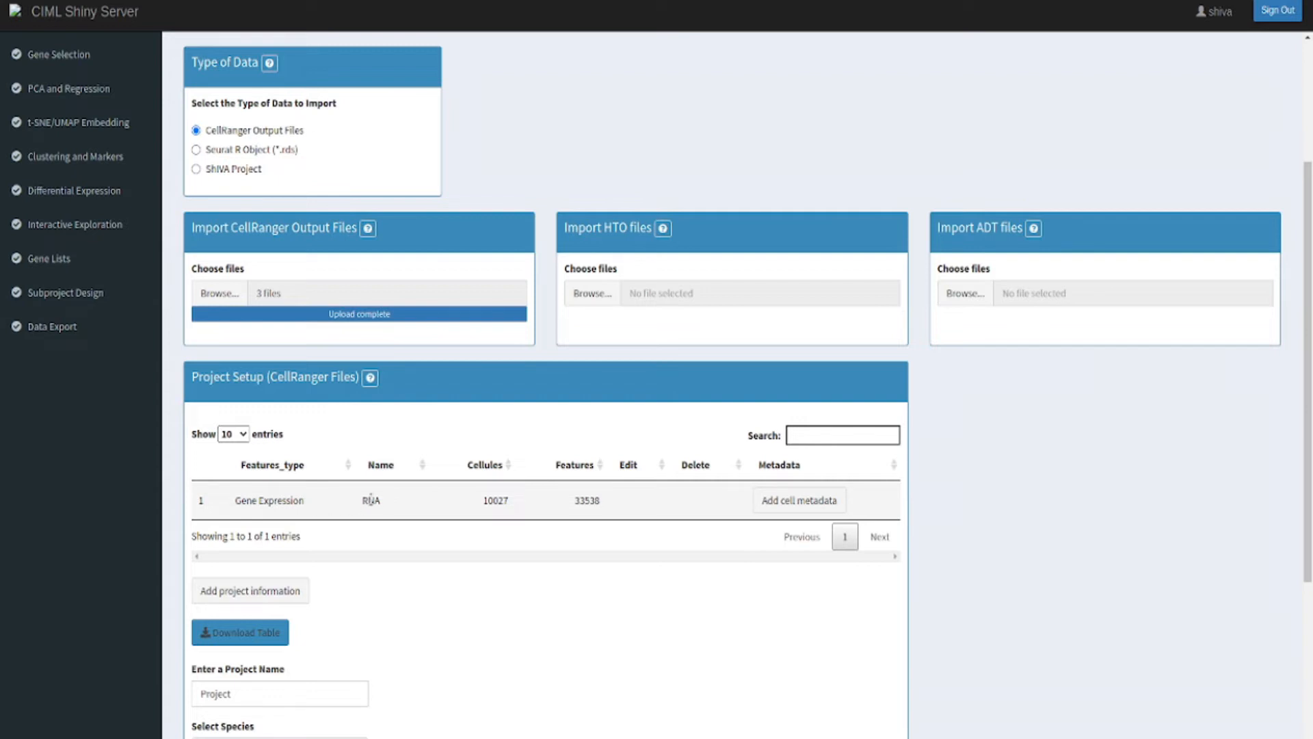
double_click(497, 500)
double_click(587, 500)
click(635, 527)
scroll(635, 527, up, 3)
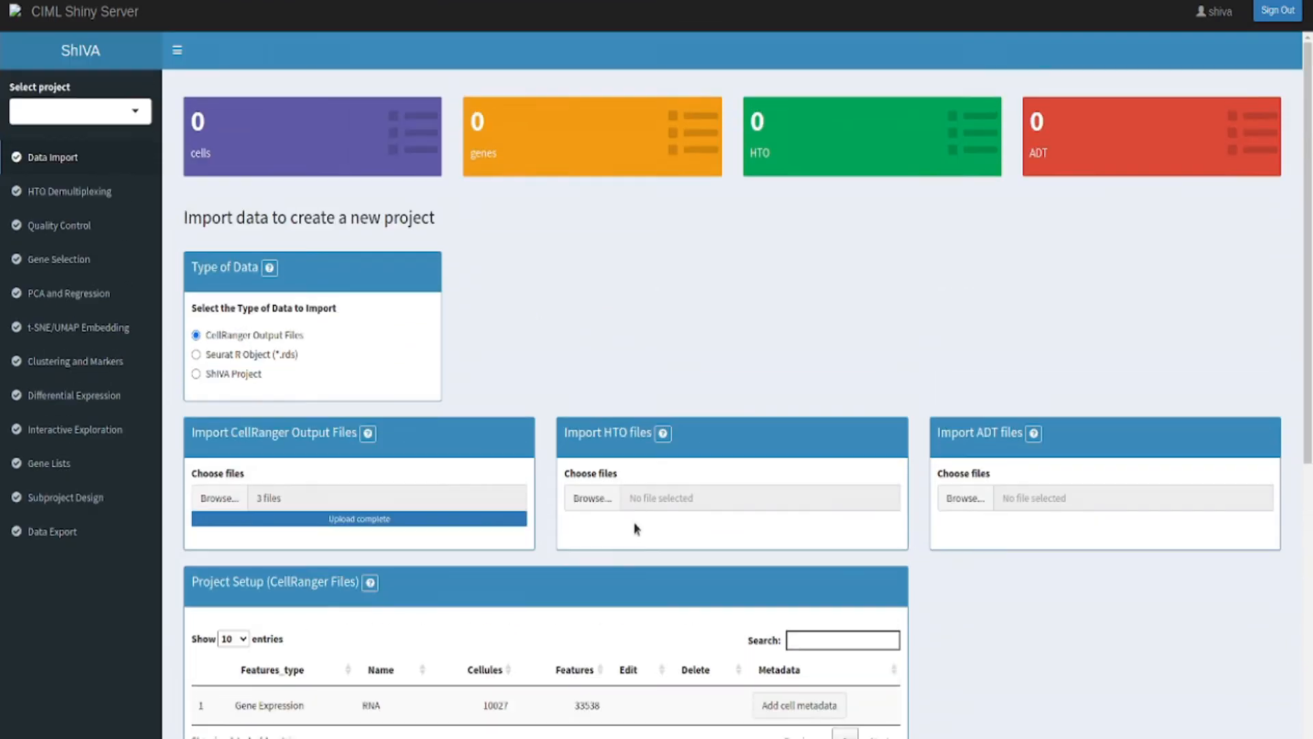
Import barcodes.tsv.gz, features.tsv.gz and matrix.mtx.gz from the umi_count folder as the HTO files
click(600, 504)
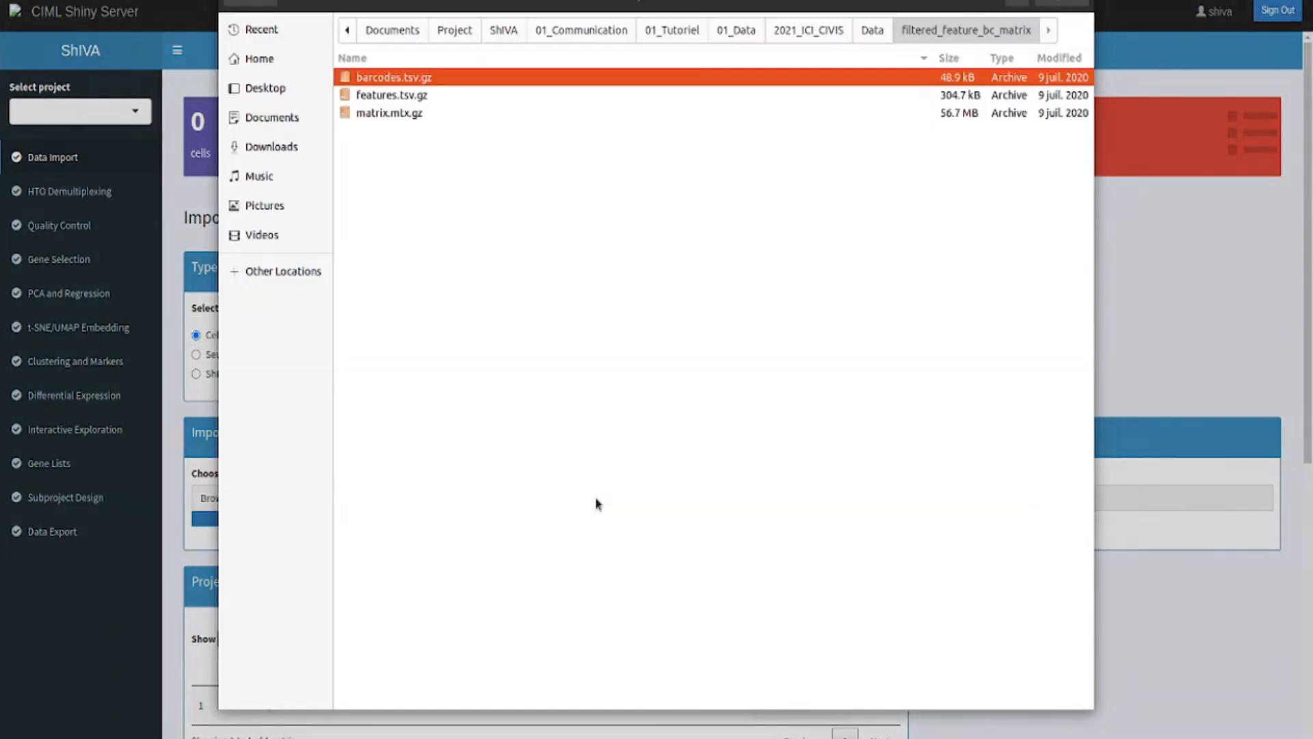
click(874, 34)
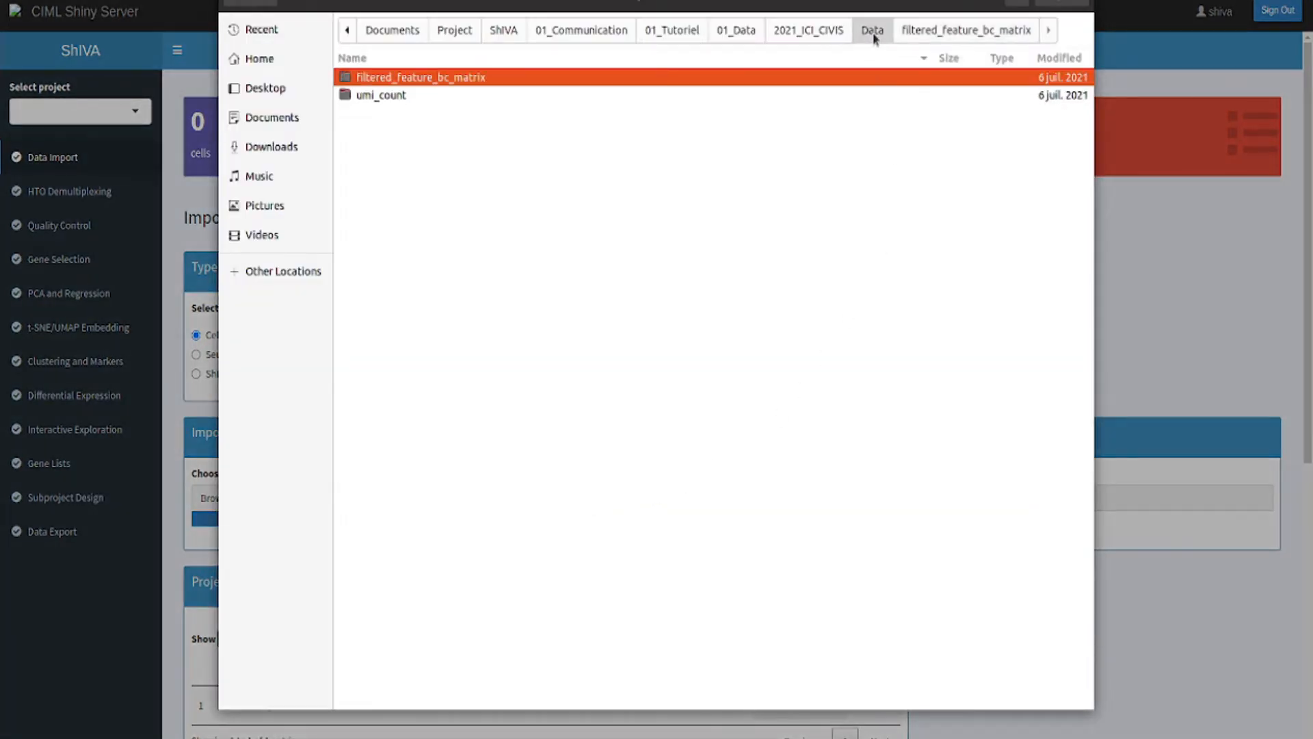
double_click(379, 96)
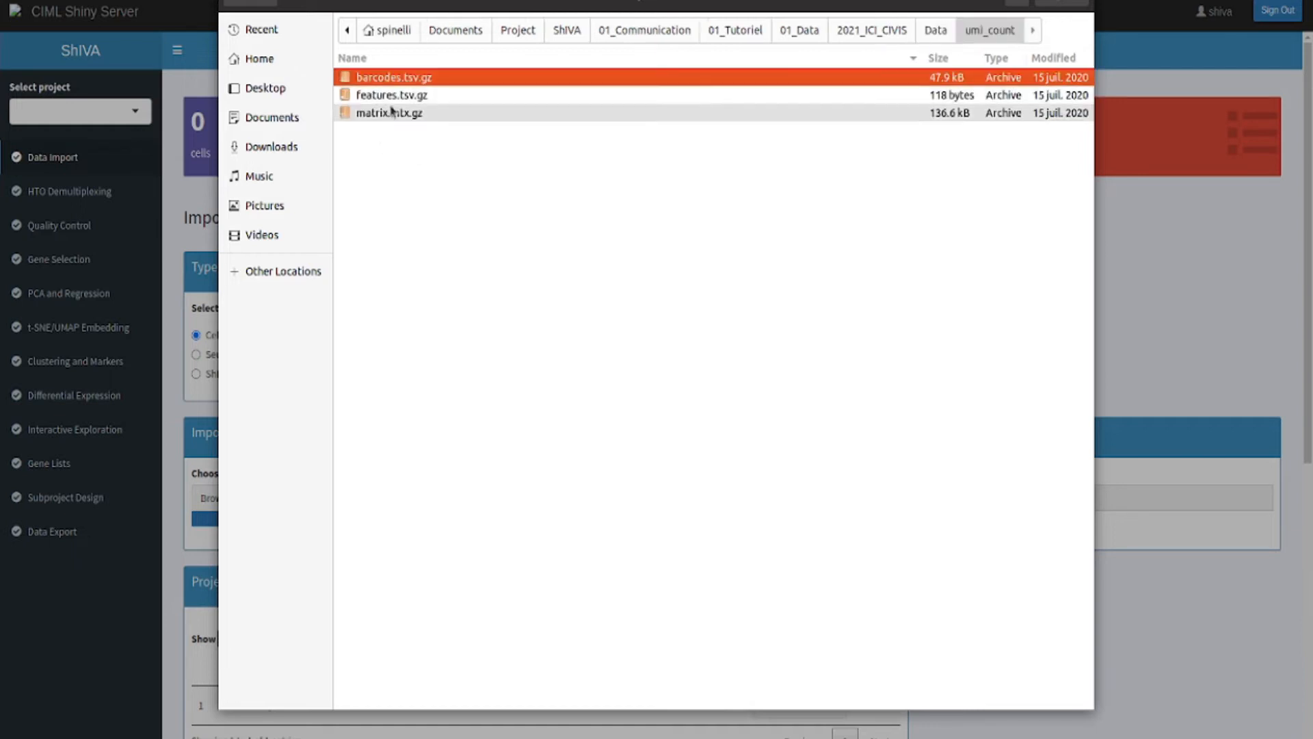
shift+click(390, 112)
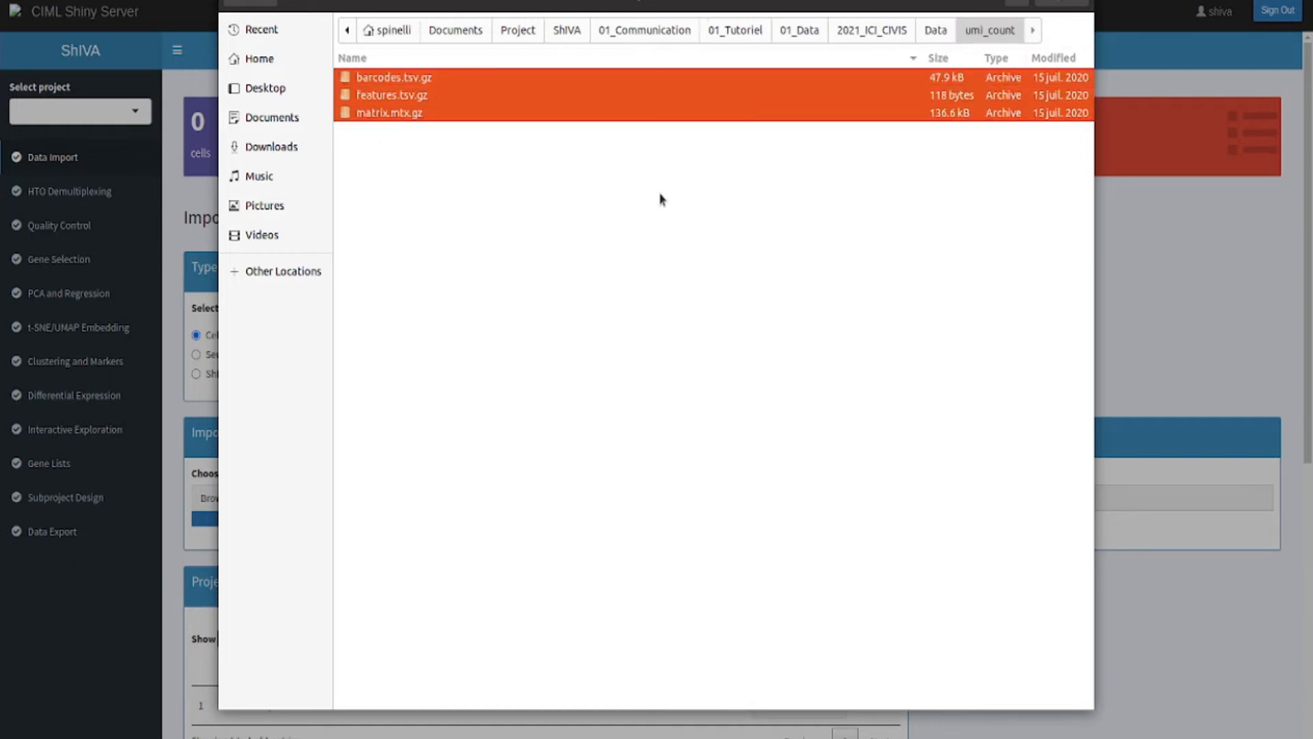
click(1076, 4)
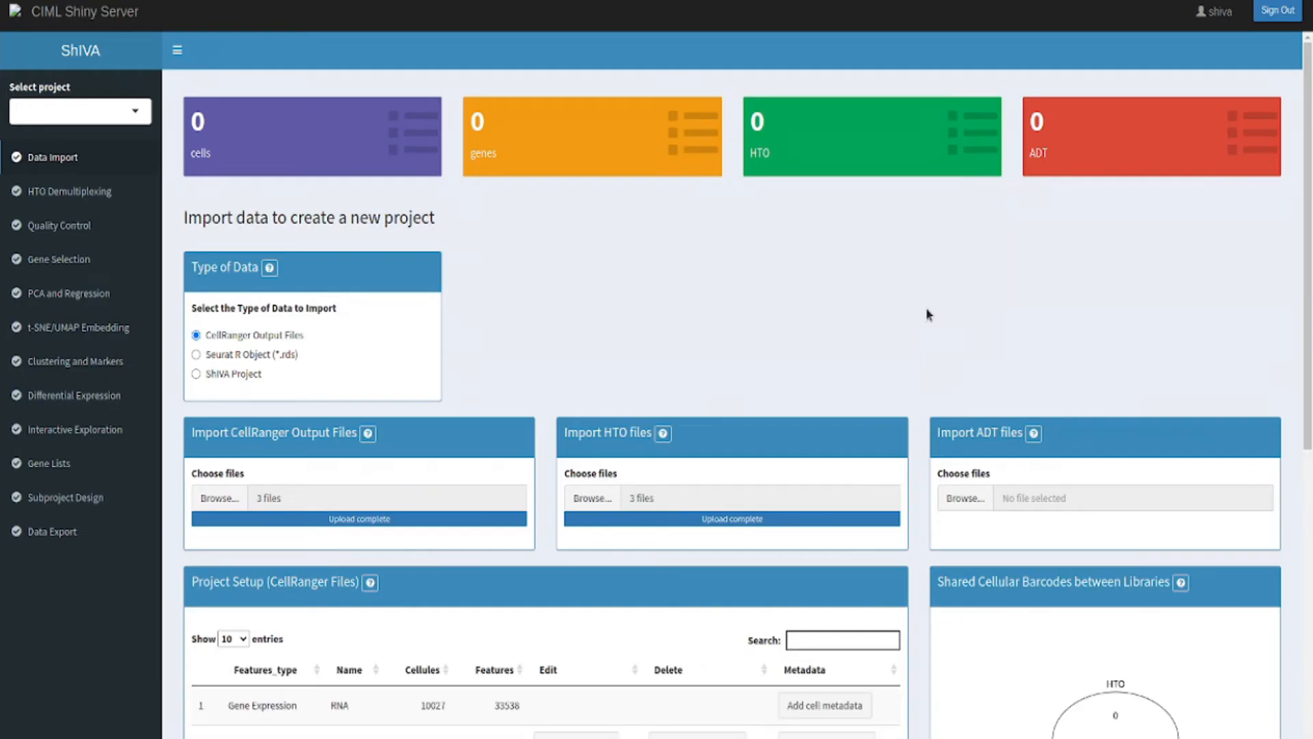
Edit the HTO names of the cell hashing library to remove the barcode sequences from all of them
scroll(752, 376, down, 3)
scroll(732, 466, up, 1)
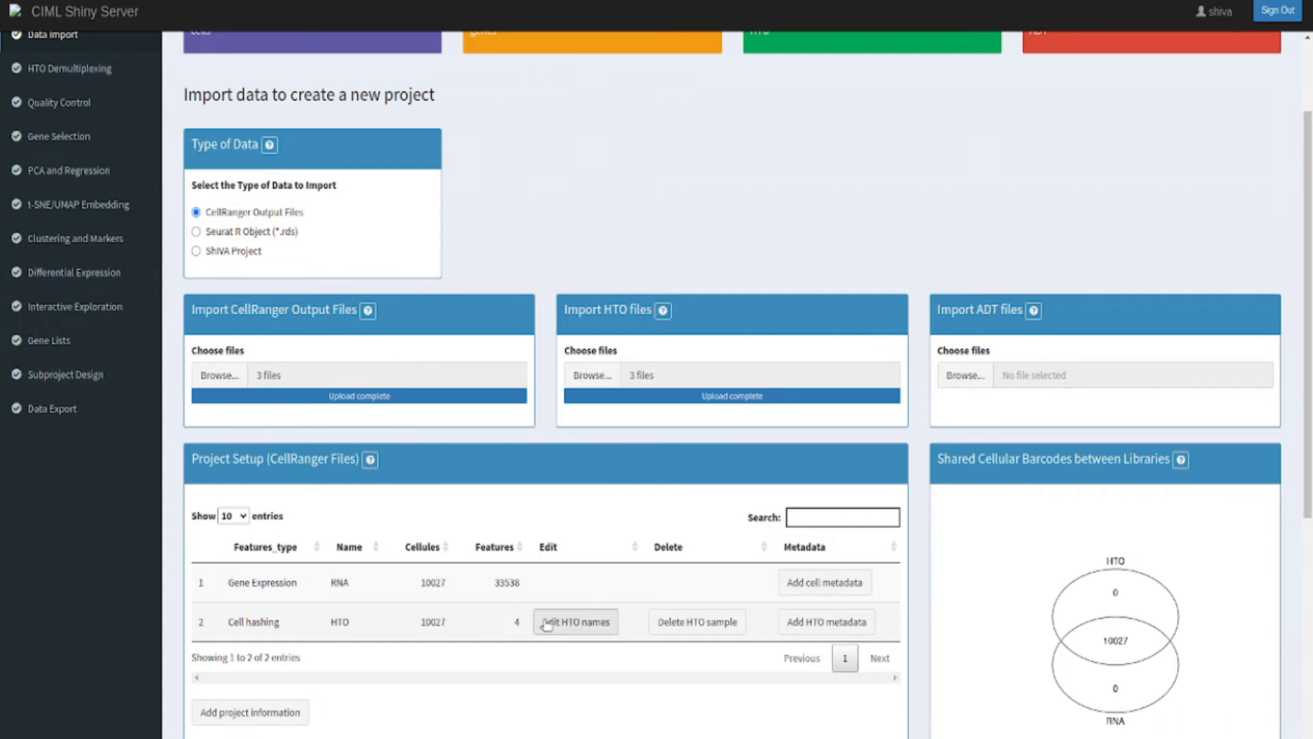
scroll(1137, 606, down, 3)
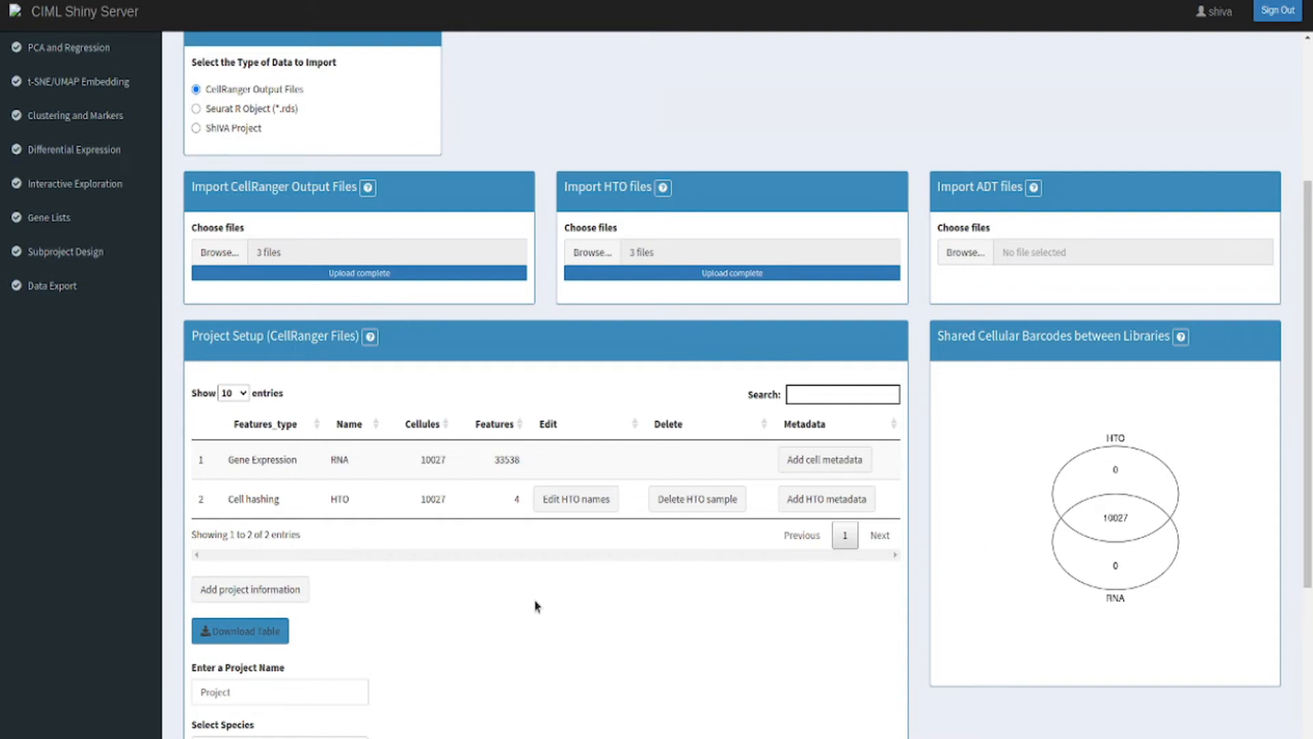
scroll(536, 606, up, 2)
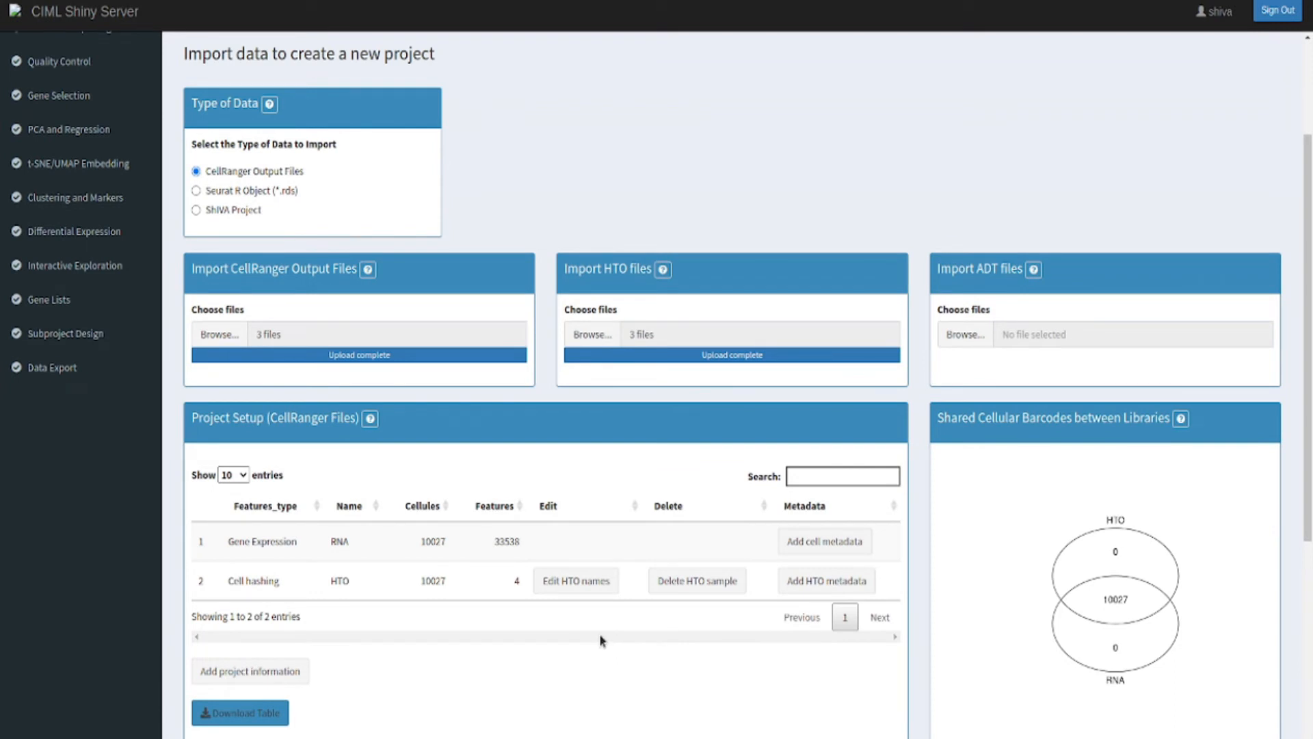
click(577, 581)
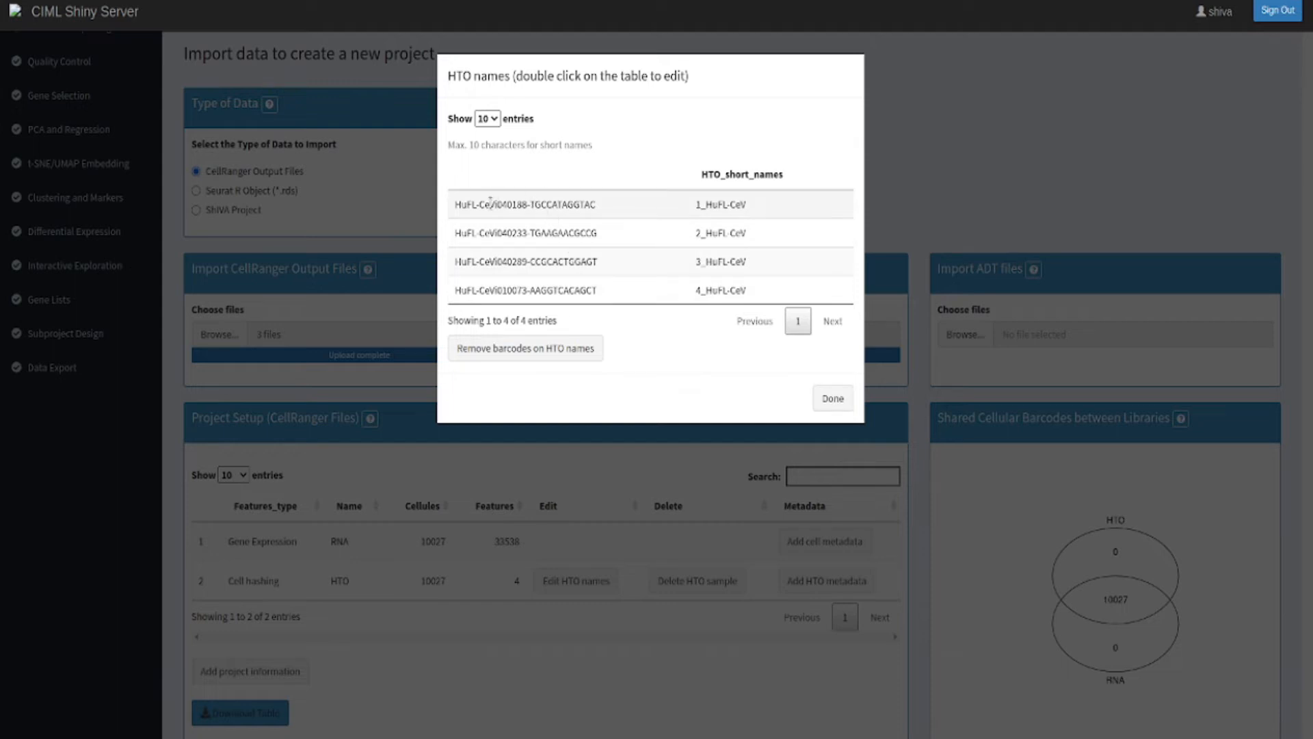
drag(531, 204, 596, 204)
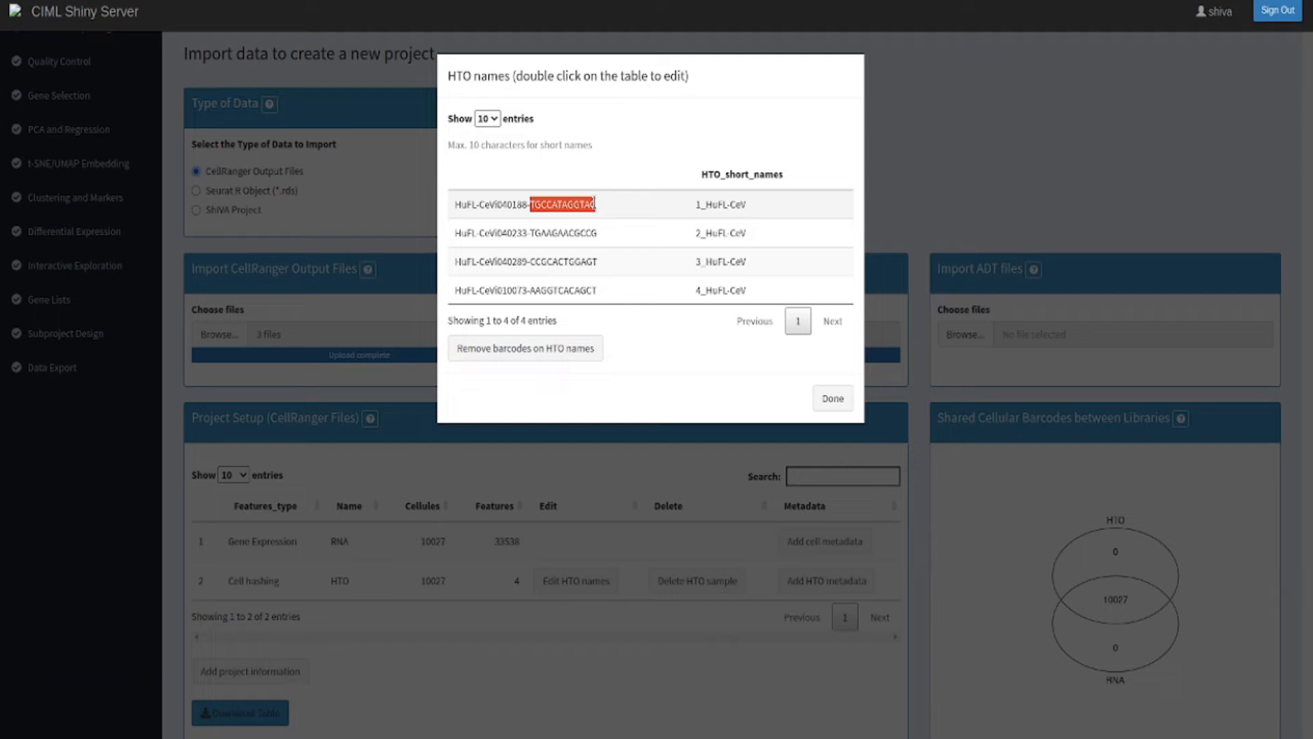
click(611, 207)
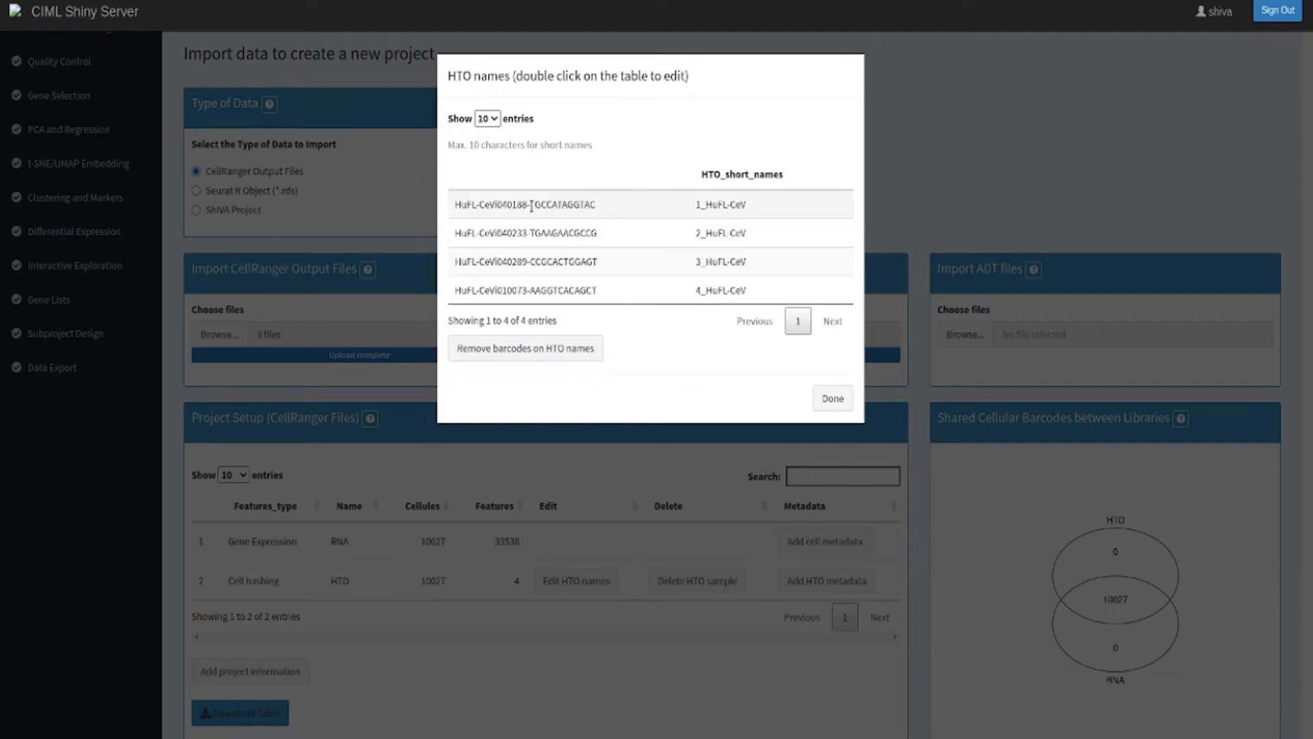
drag(532, 206, 593, 207)
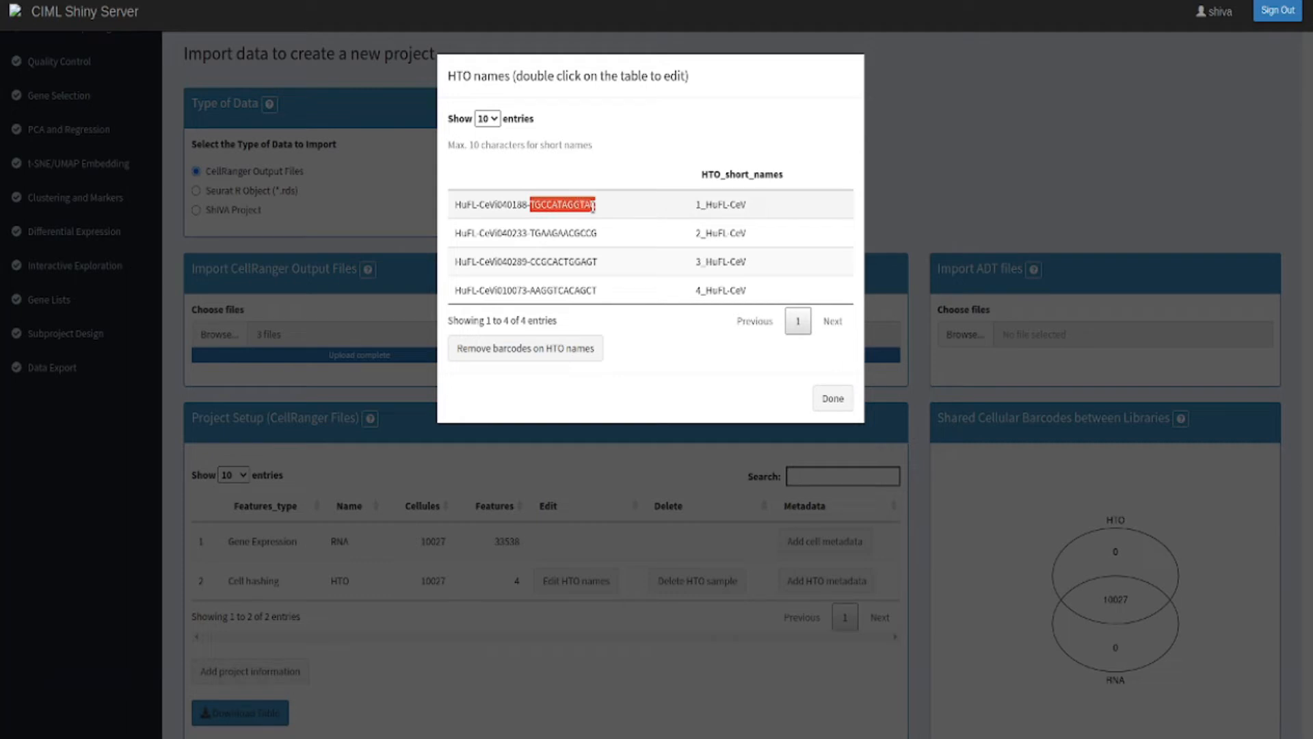
click(608, 236)
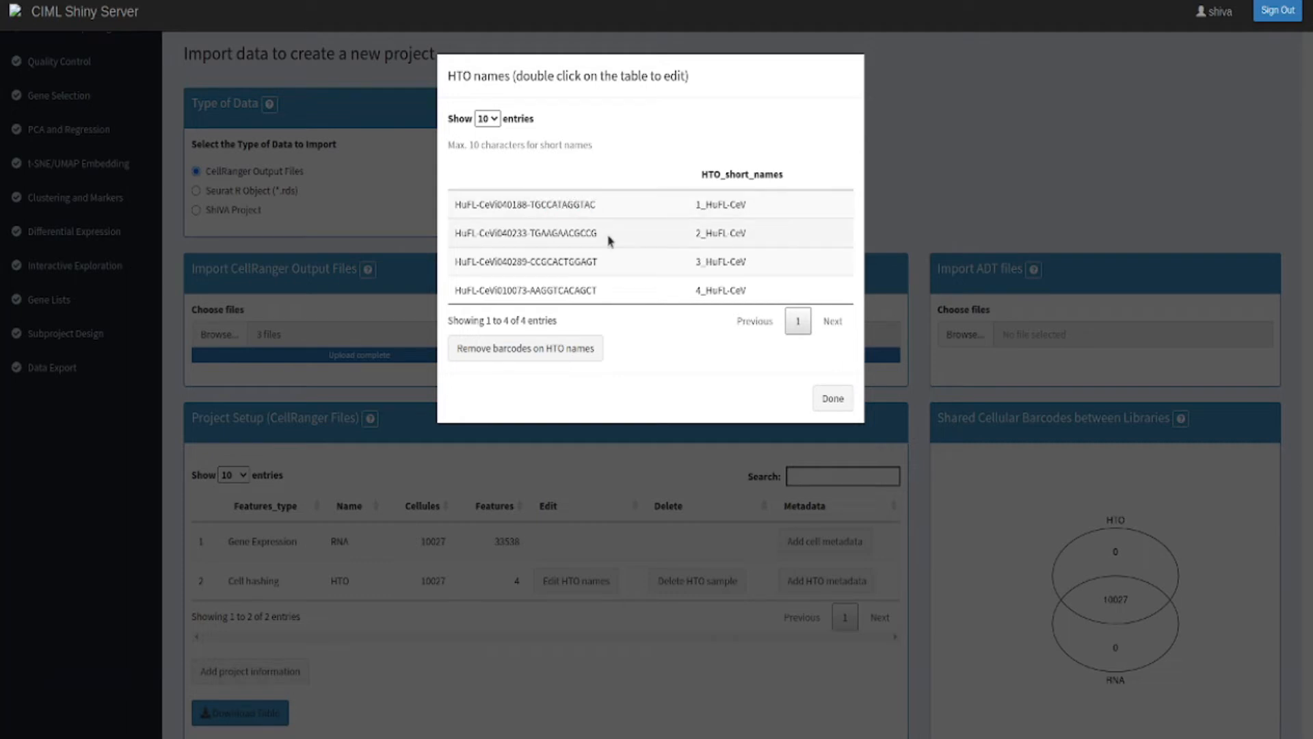
click(530, 352)
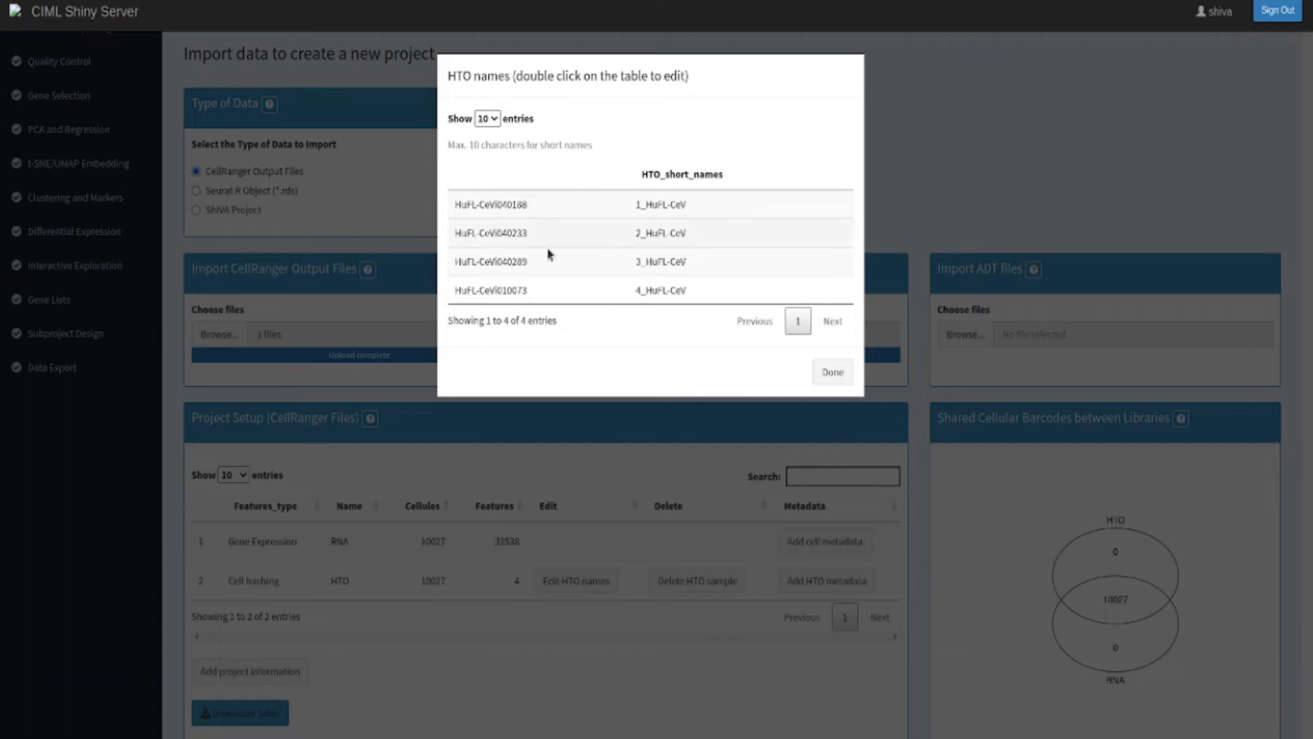
click(832, 371)
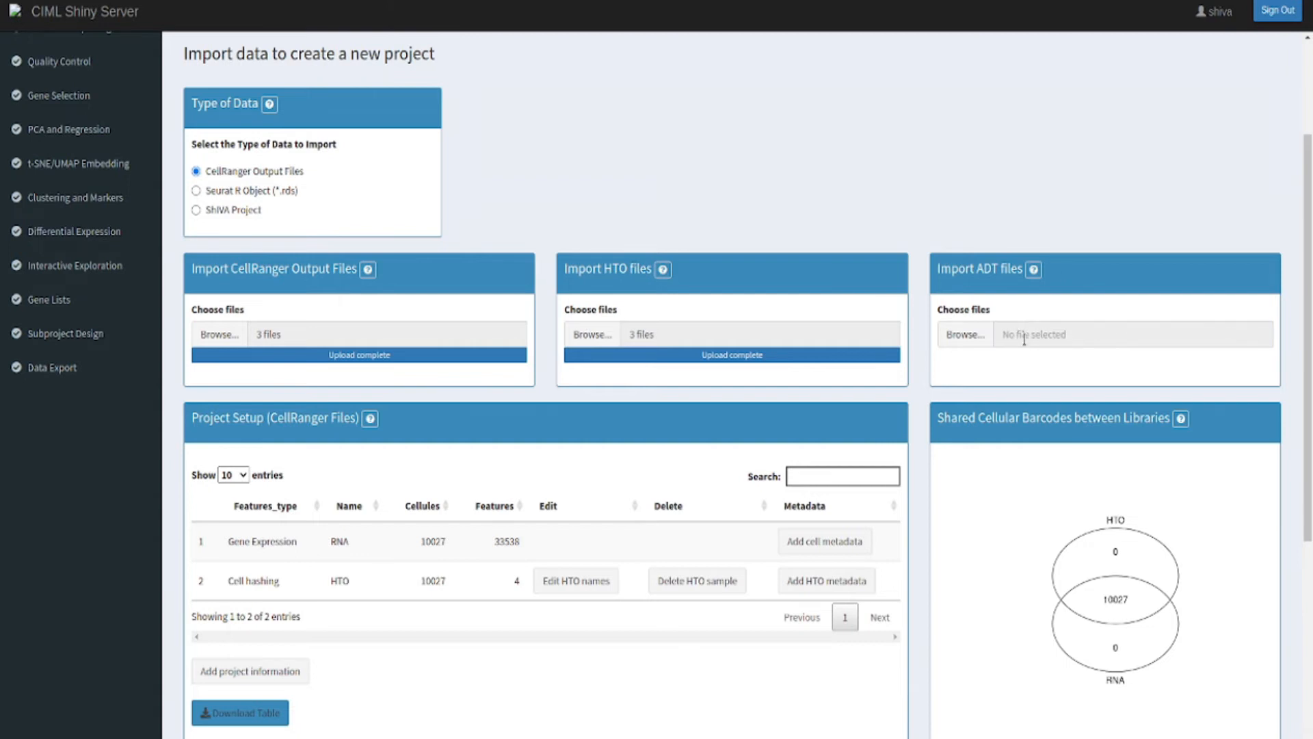
Name the project FL_Tutorial and set its species to Human
scroll(408, 580, down, 3)
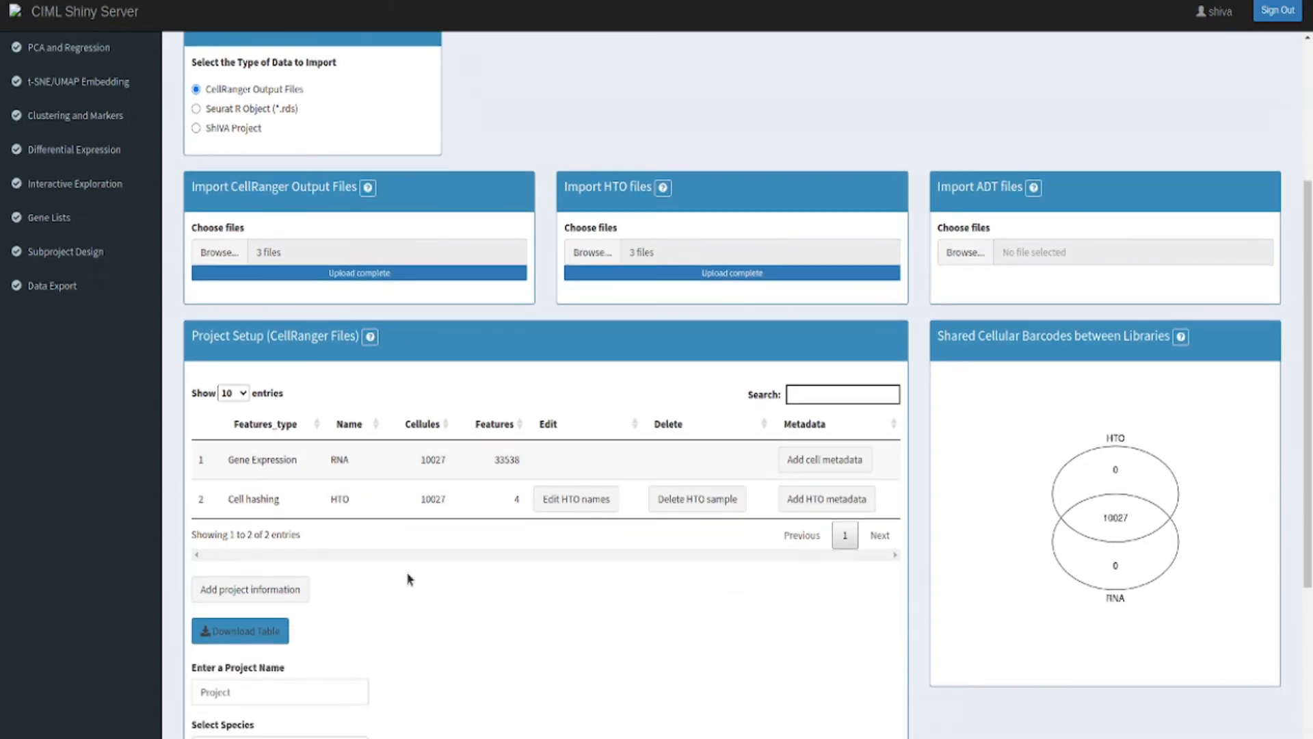
scroll(409, 580, down, 3)
scroll(408, 582, down, 3)
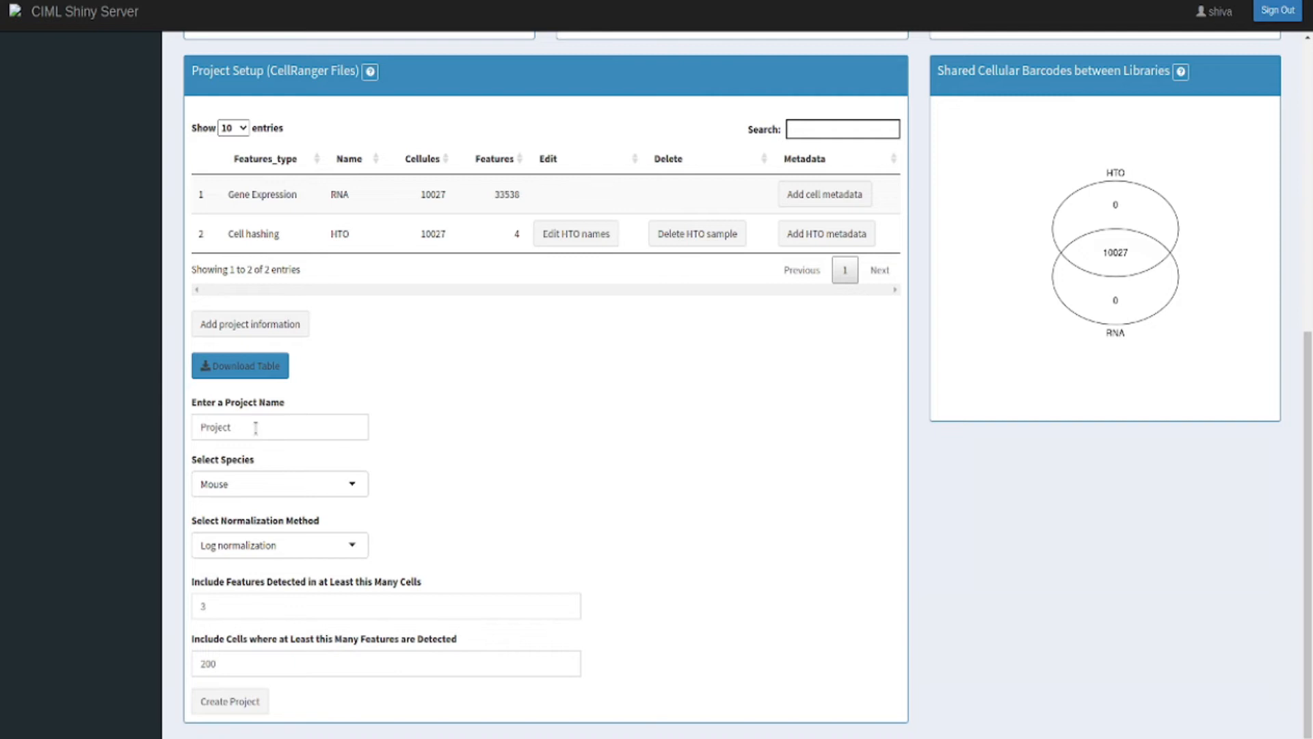
drag(255, 428, 183, 429)
key(BackSpace)
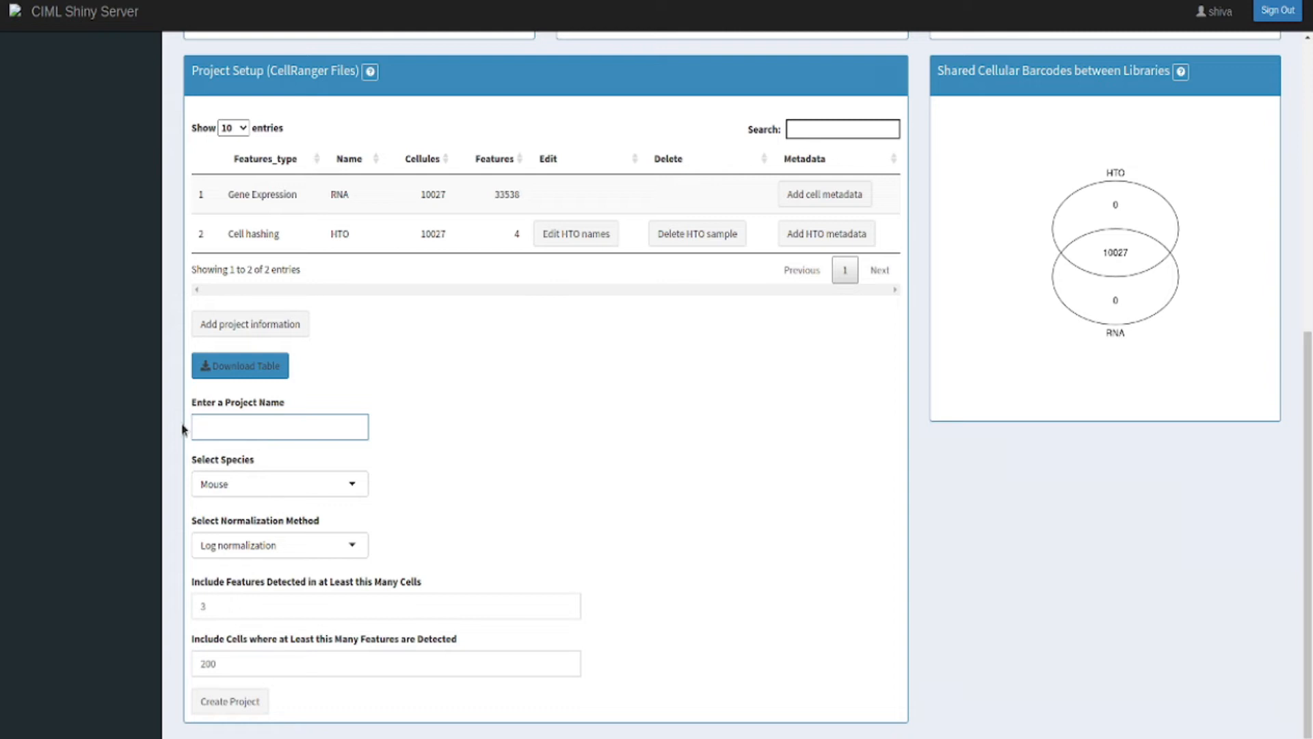
text(FL_)
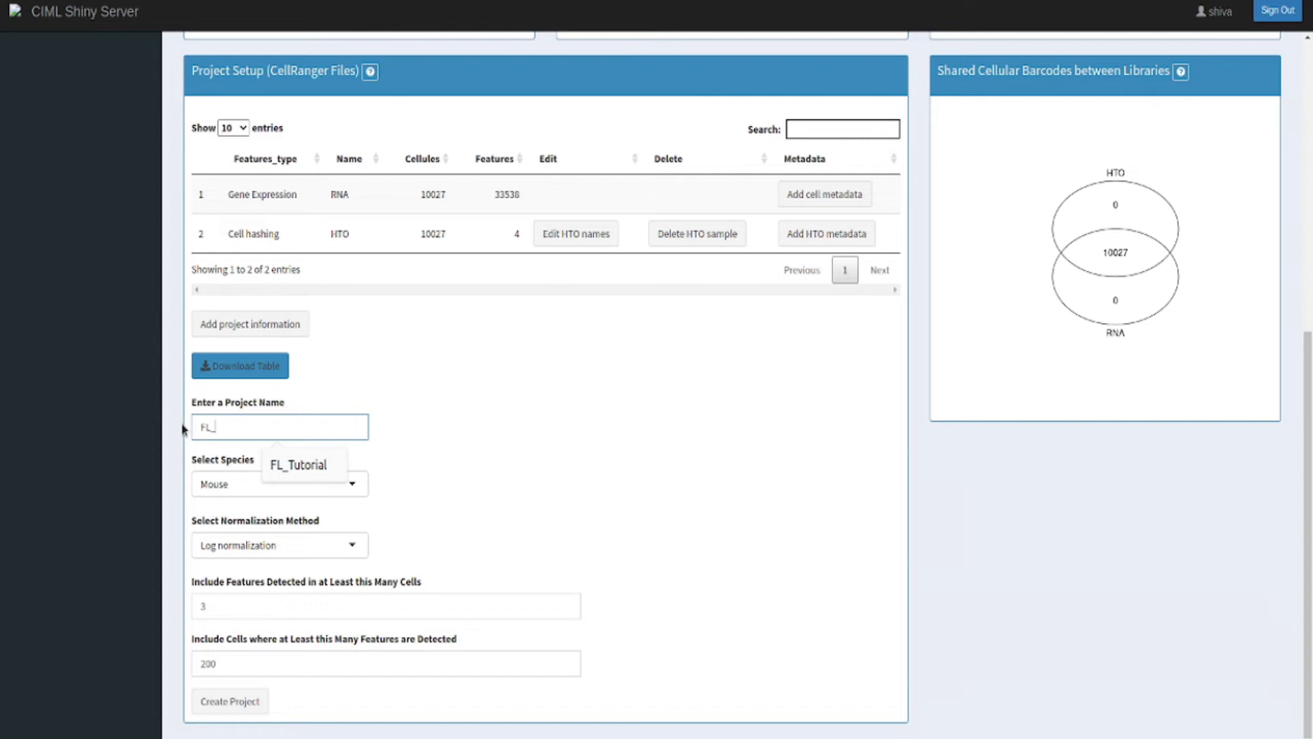
text(Tutorial)
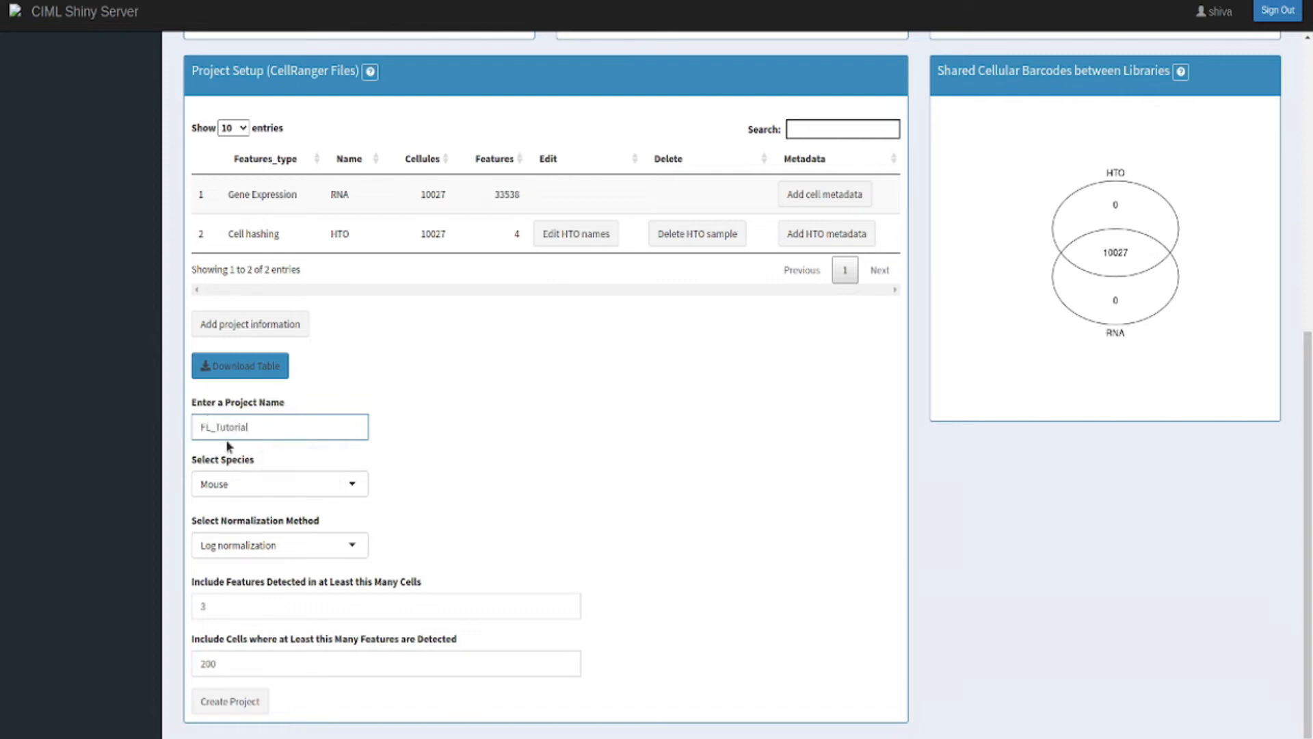
click(340, 487)
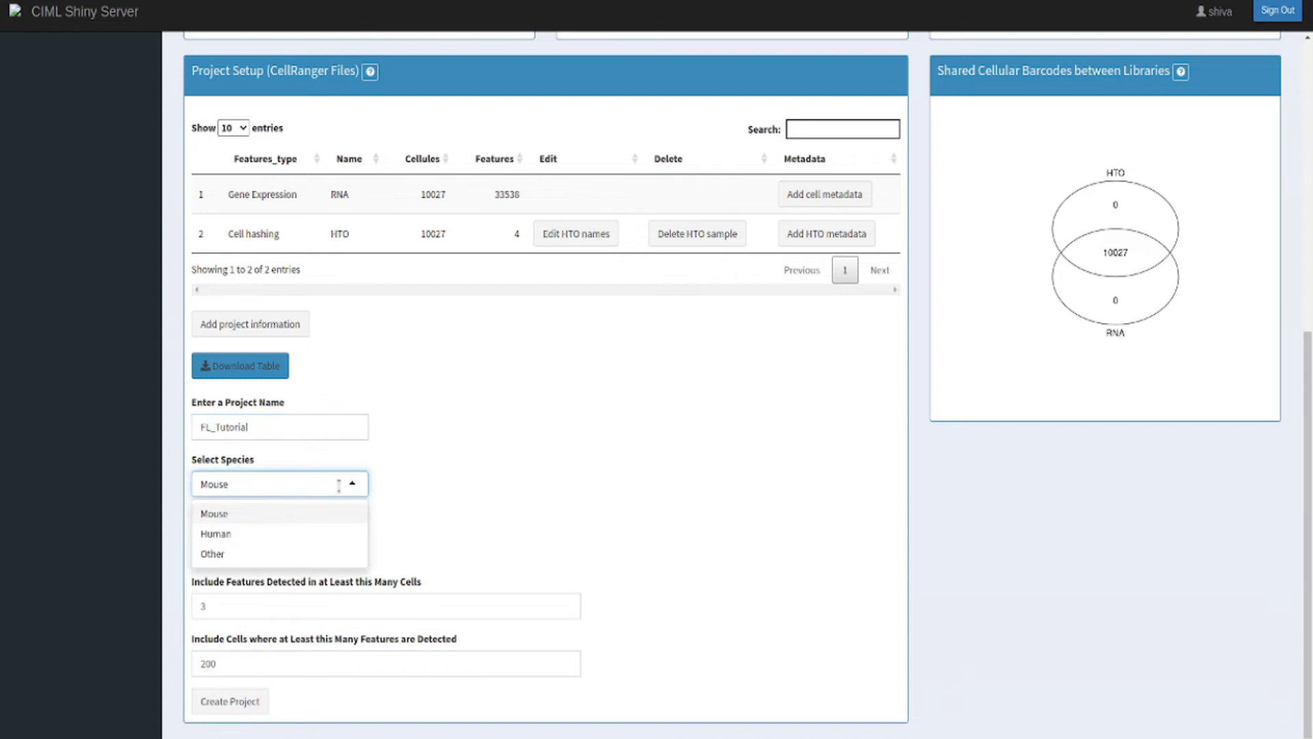
click(336, 534)
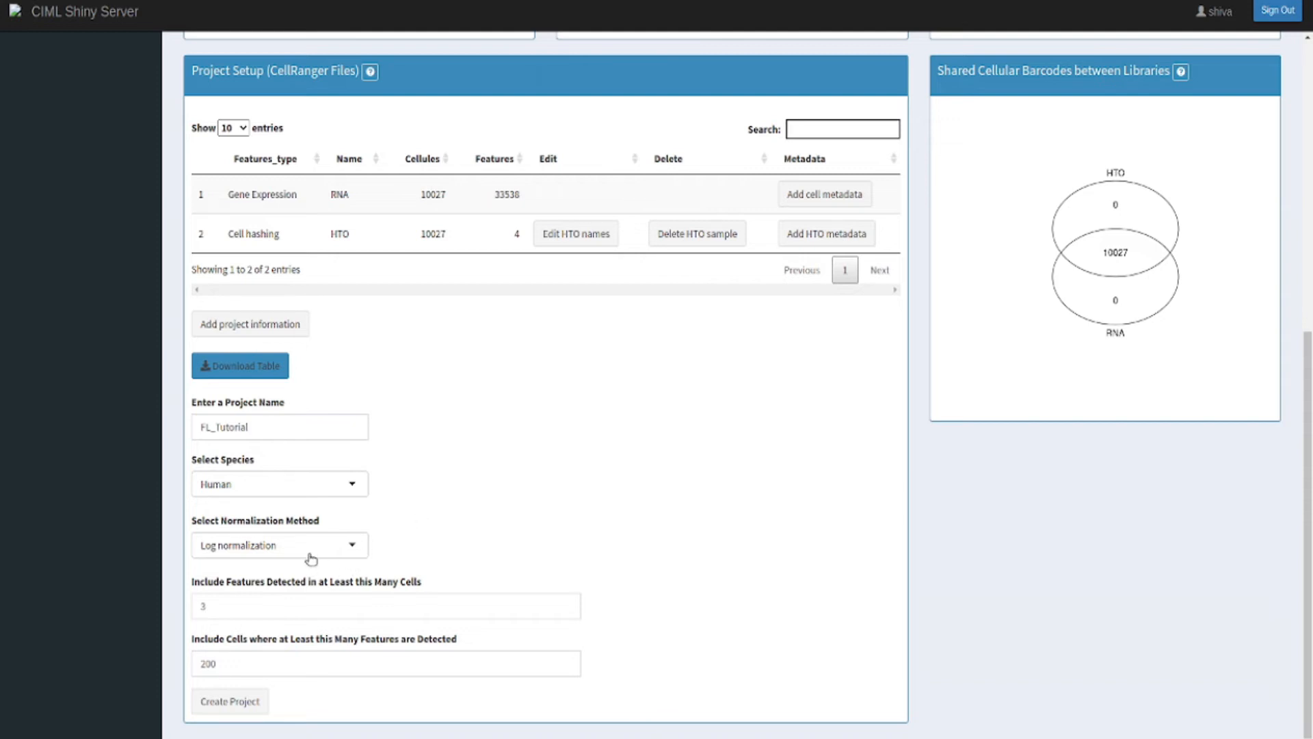
Create the project with Log normalization, features detected in at least 3 cells, and cells with at least 200 detected features
click(351, 545)
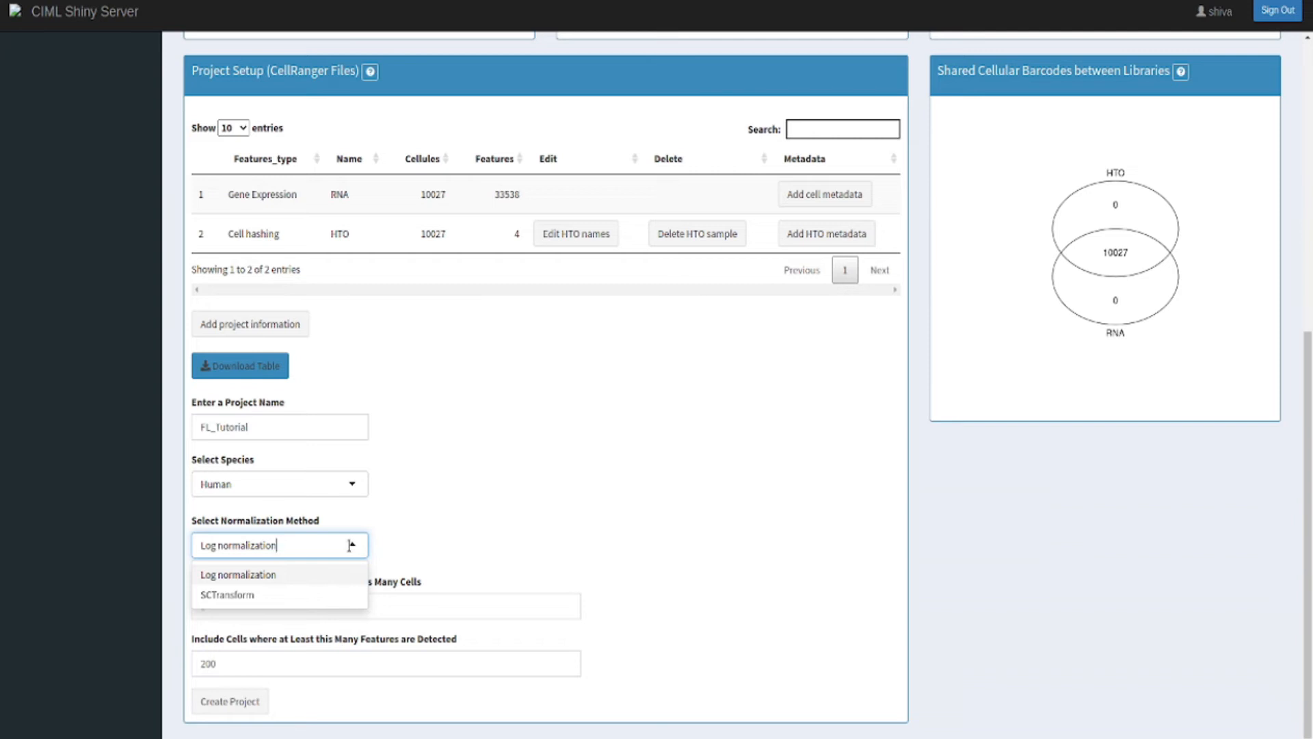
click(278, 578)
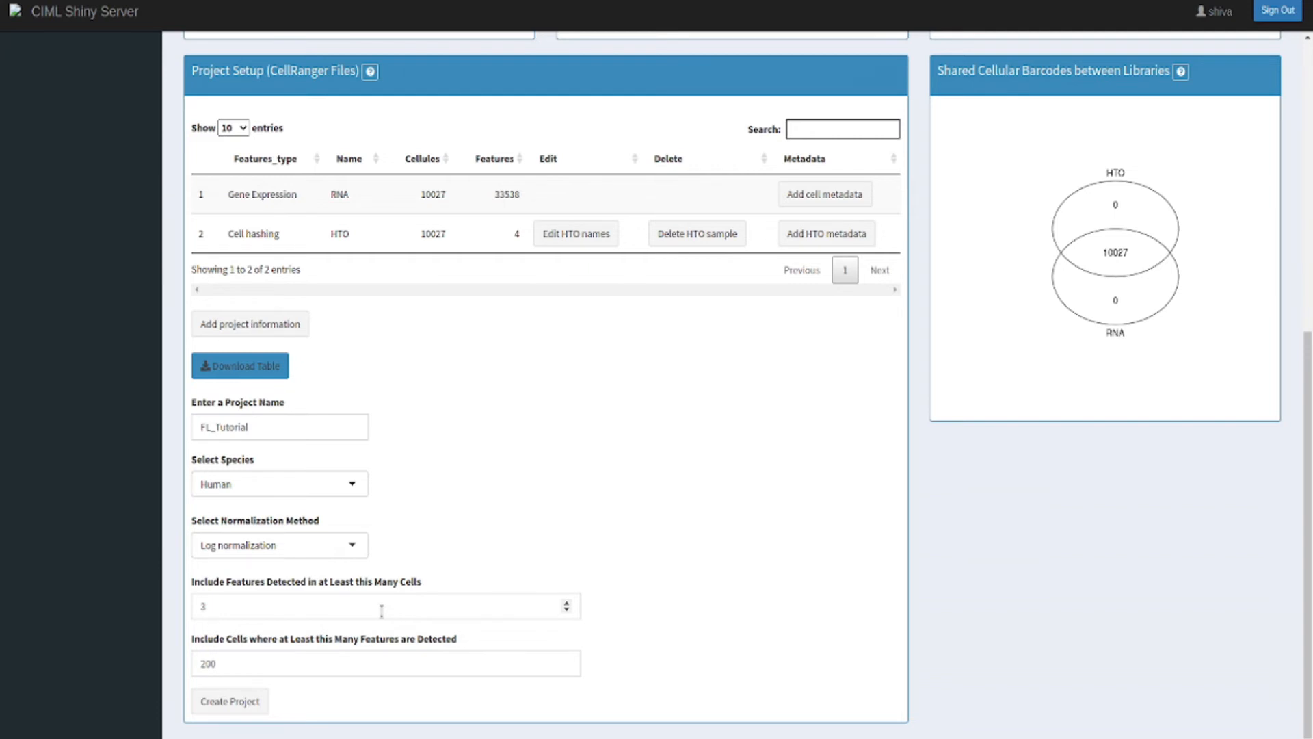
click(297, 608)
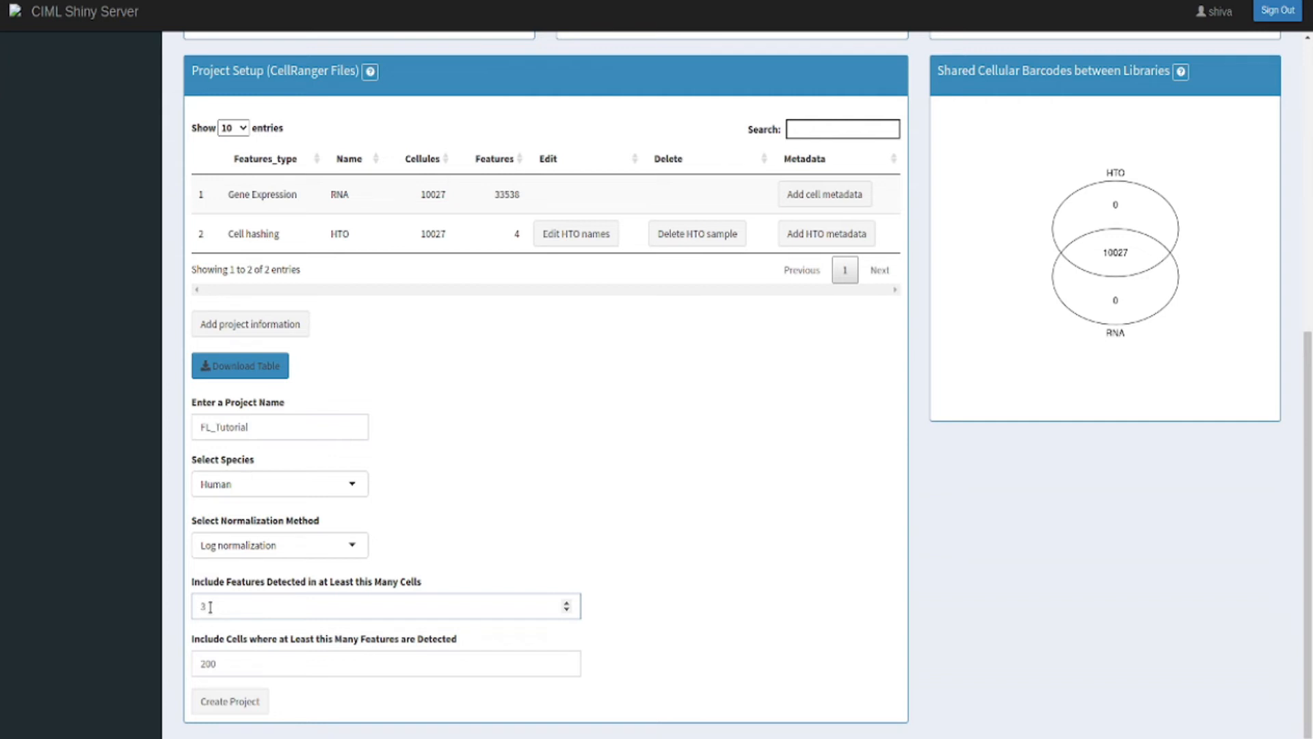
click(233, 661)
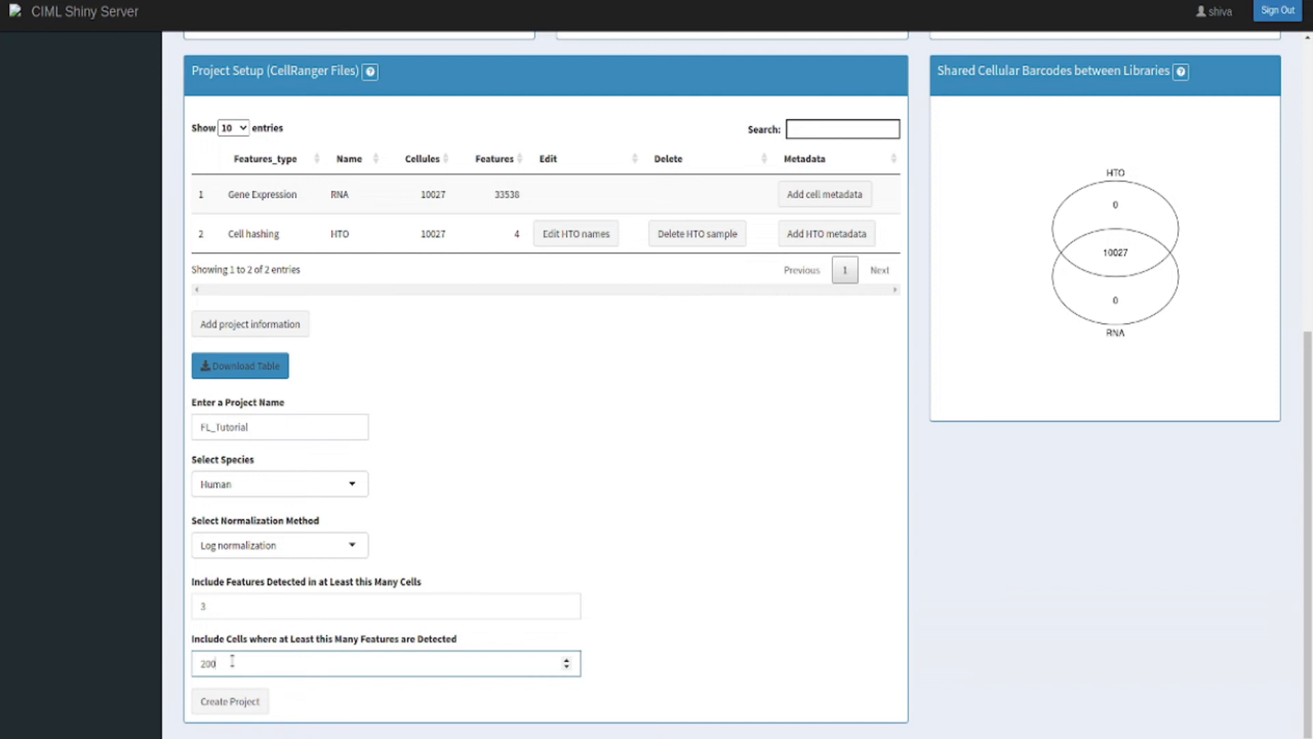
click(318, 701)
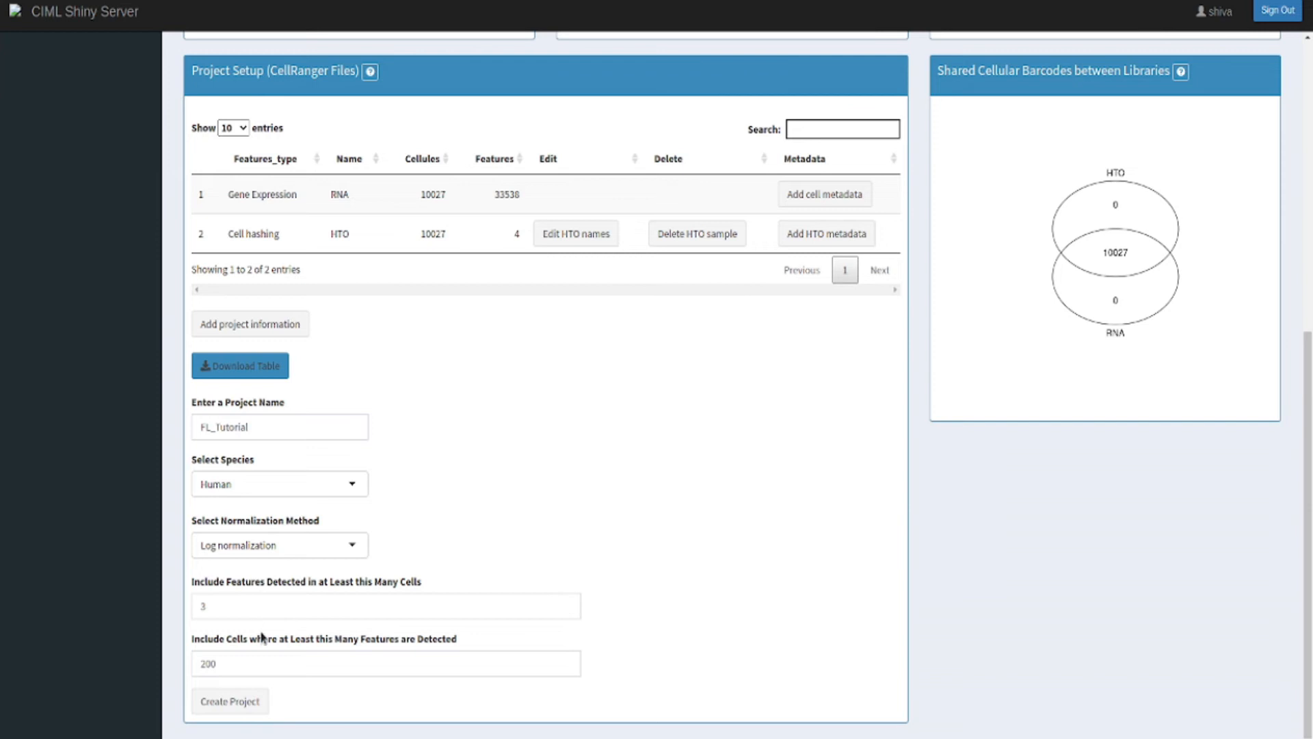
click(236, 702)
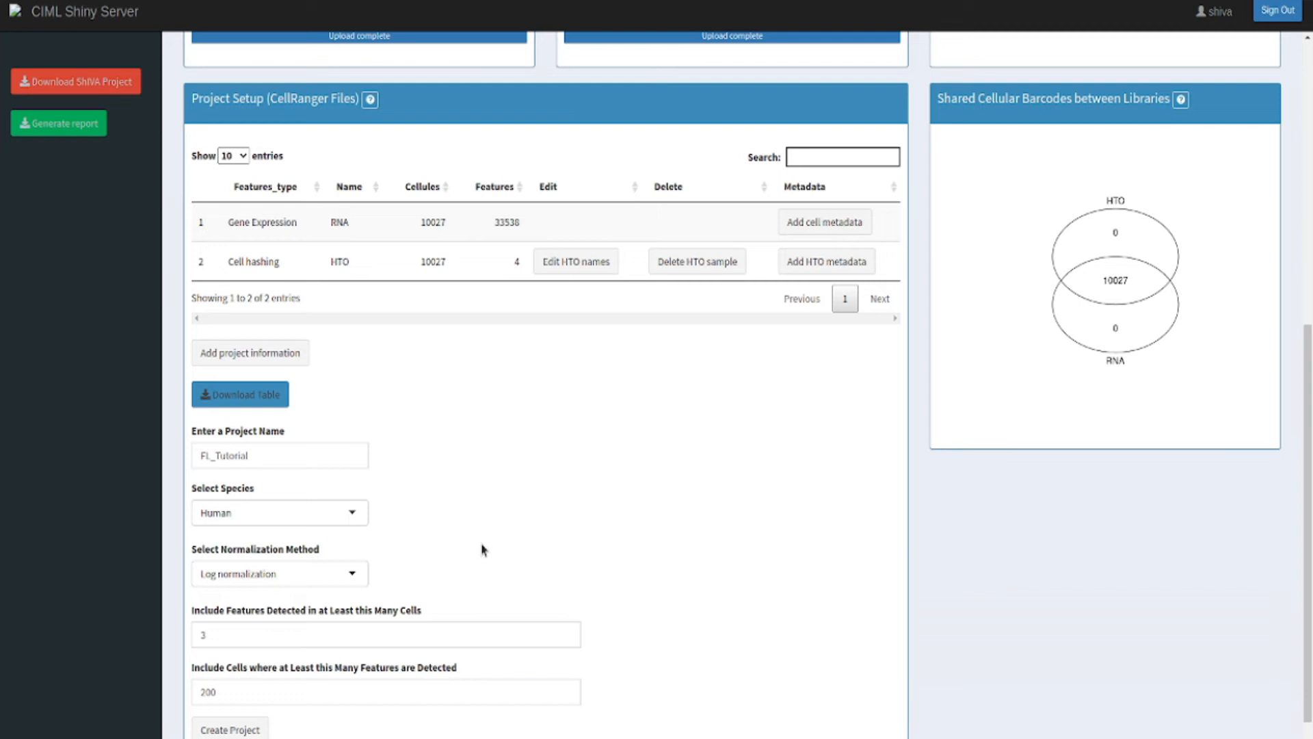
scroll(483, 549, up, 8)
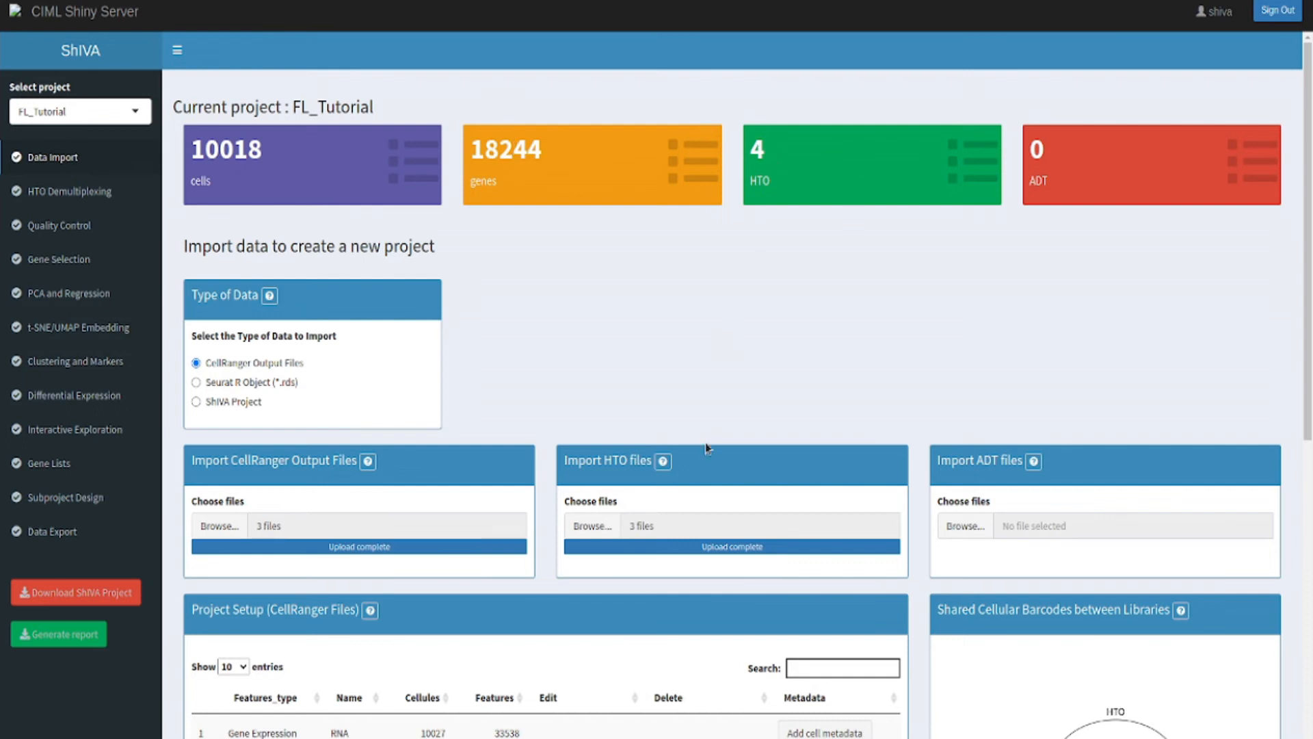
scroll(708, 448, down, 1)
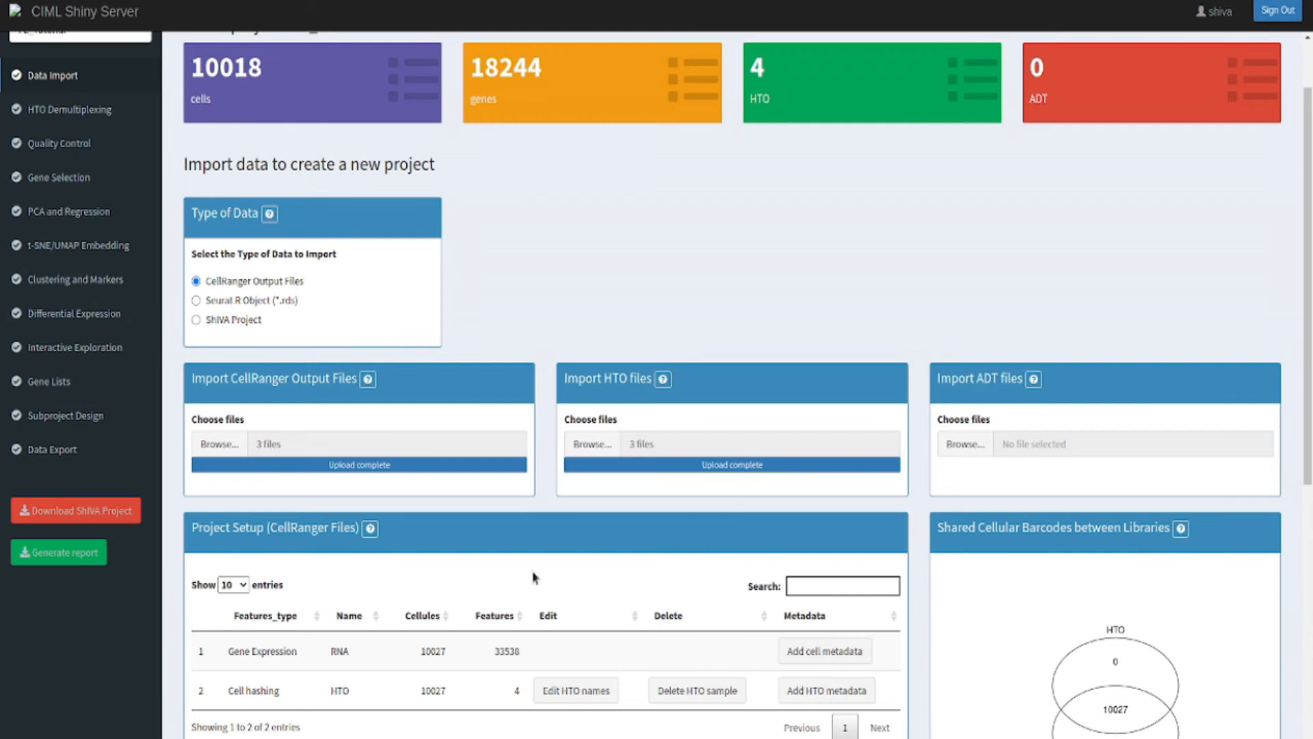
scroll(536, 579, up, 2)
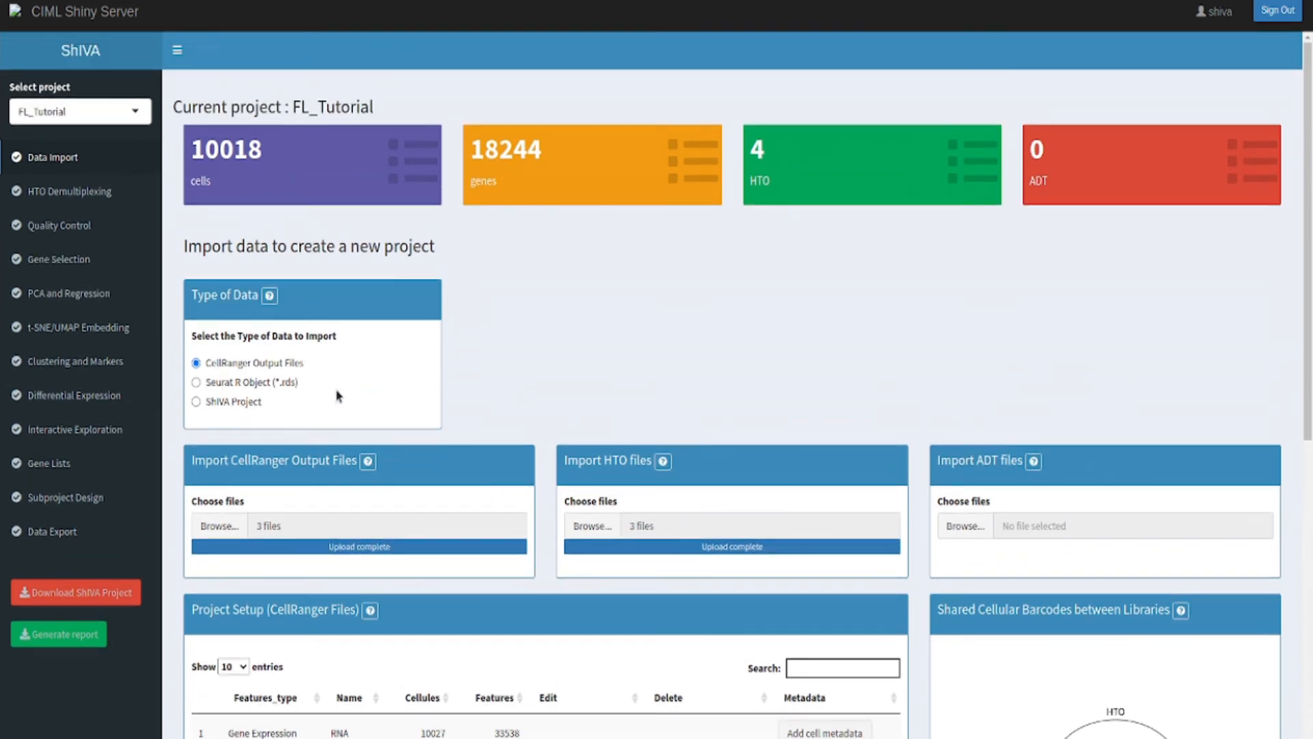
Switch the import type to Seurat R Object and import pbmc_merged_seuratObject.RDS from the pbmc3k_filtered_gene_bc_matrices folder
click(196, 382)
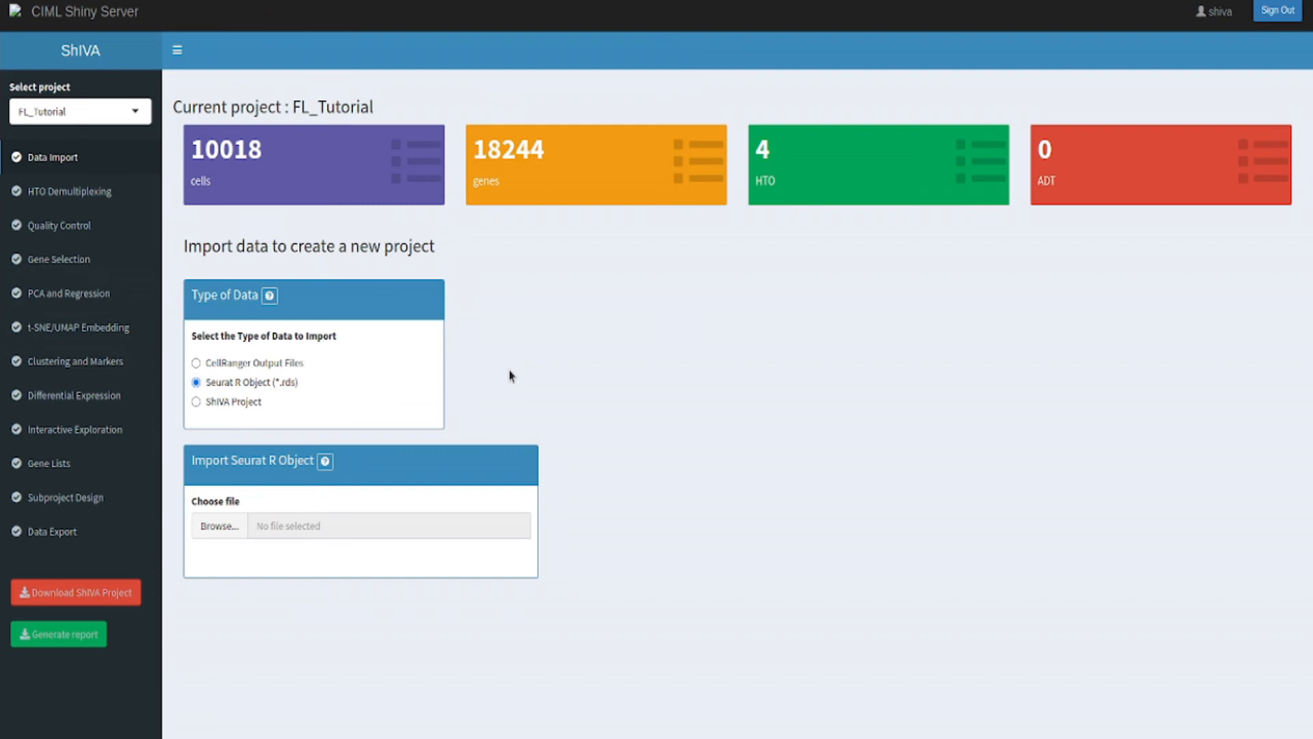
click(219, 531)
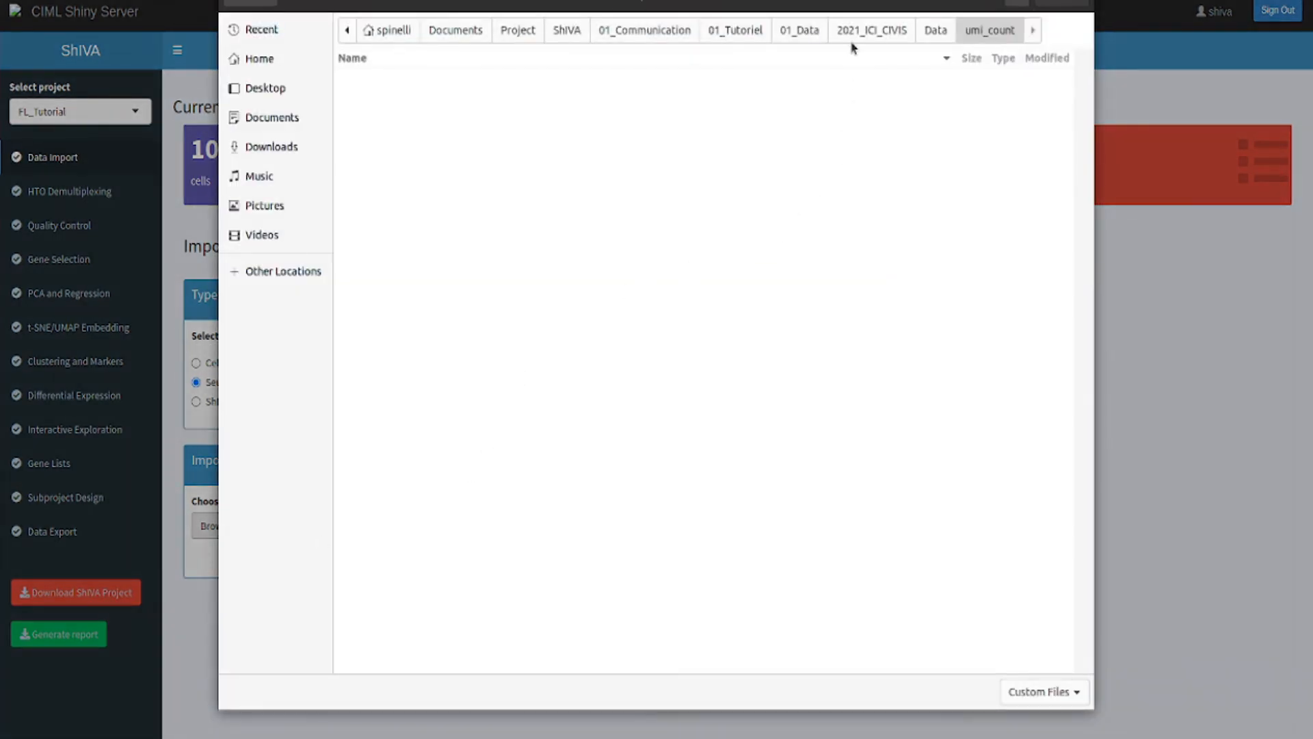
click(800, 32)
double_click(569, 97)
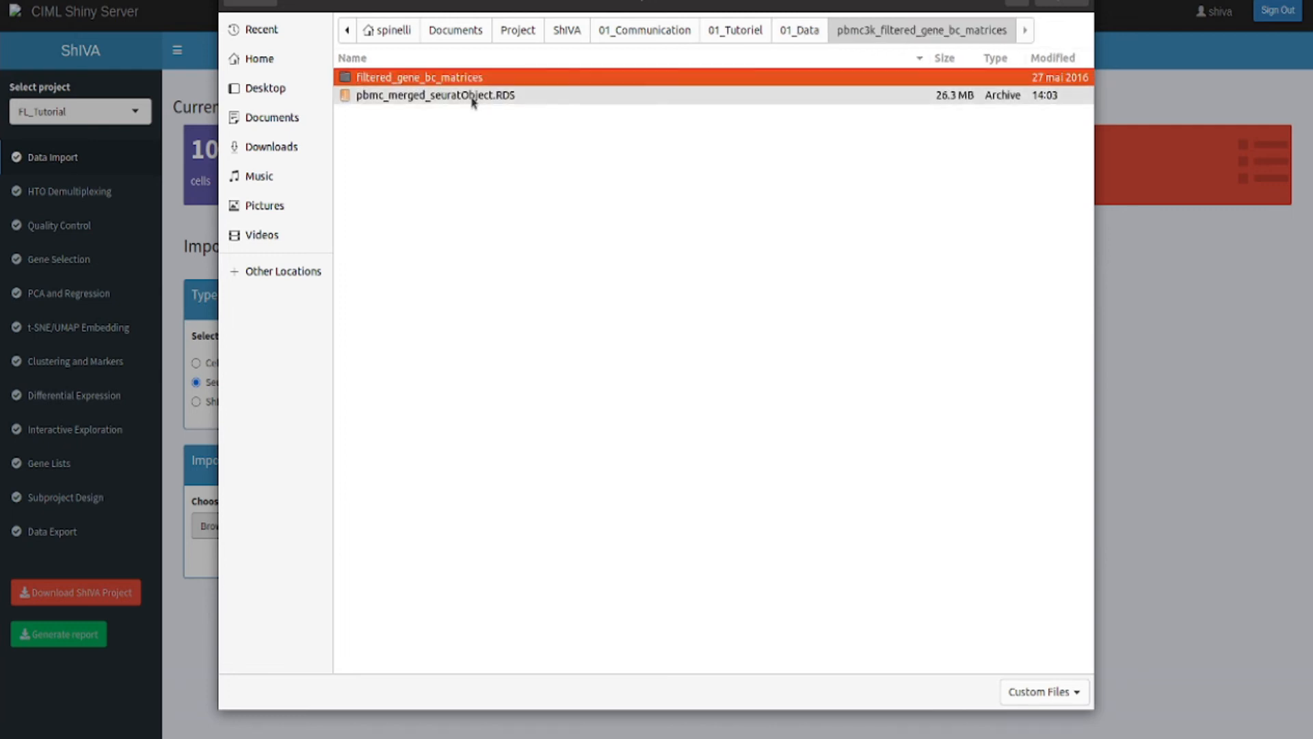
click(472, 97)
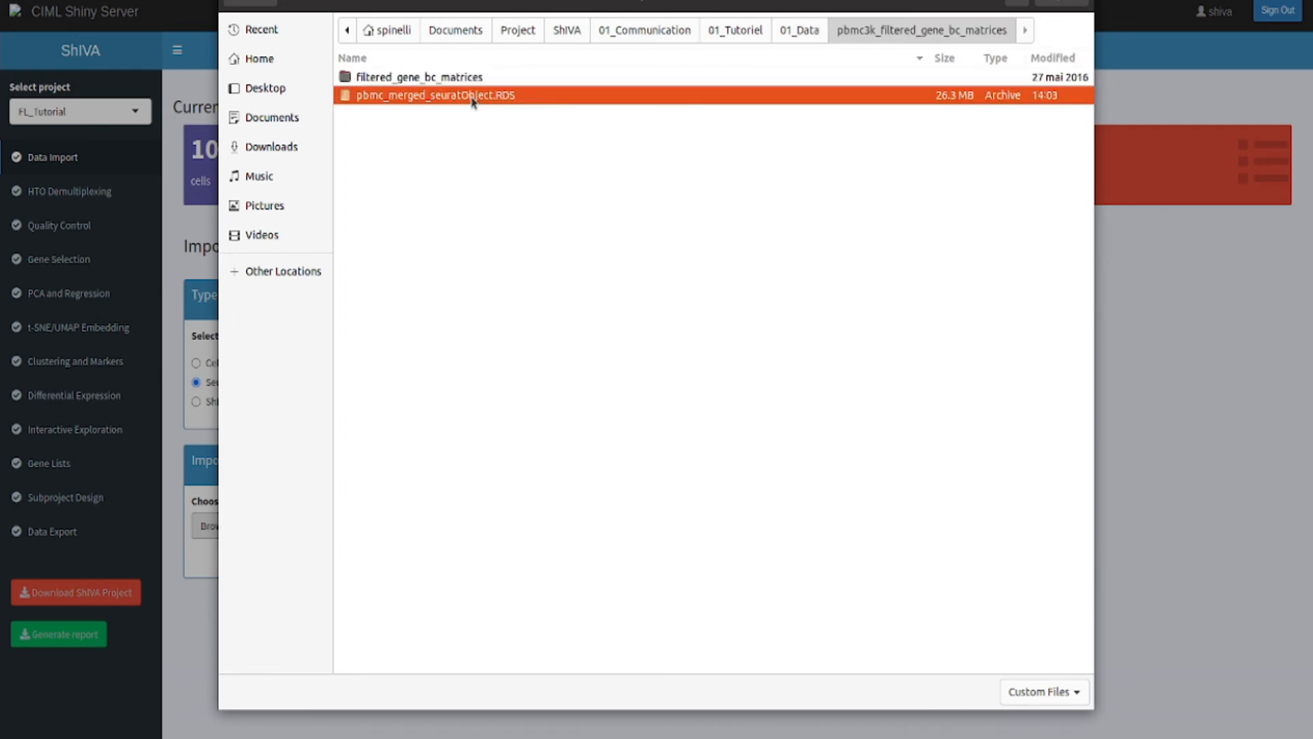
click(1046, 4)
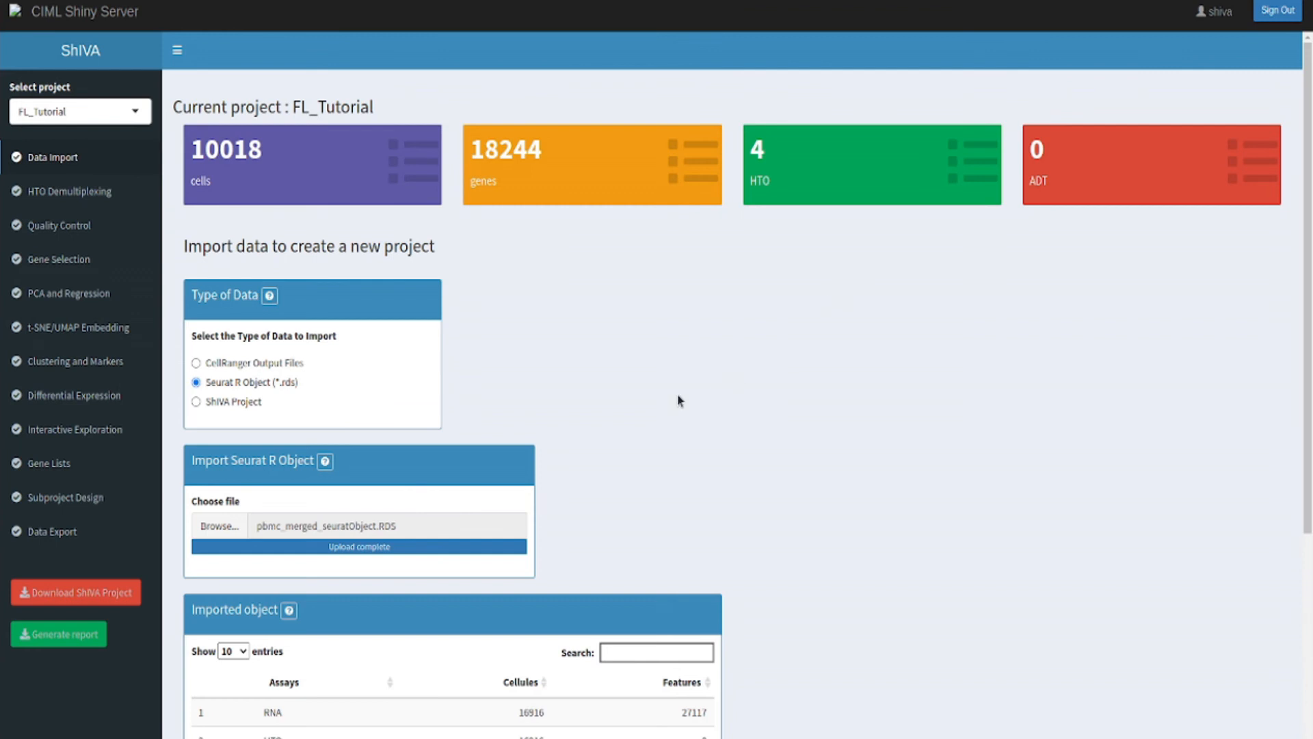
Name the project for the imported Seurat object FL_Tutoriel
scroll(619, 426, down, 1)
scroll(618, 427, down, 2)
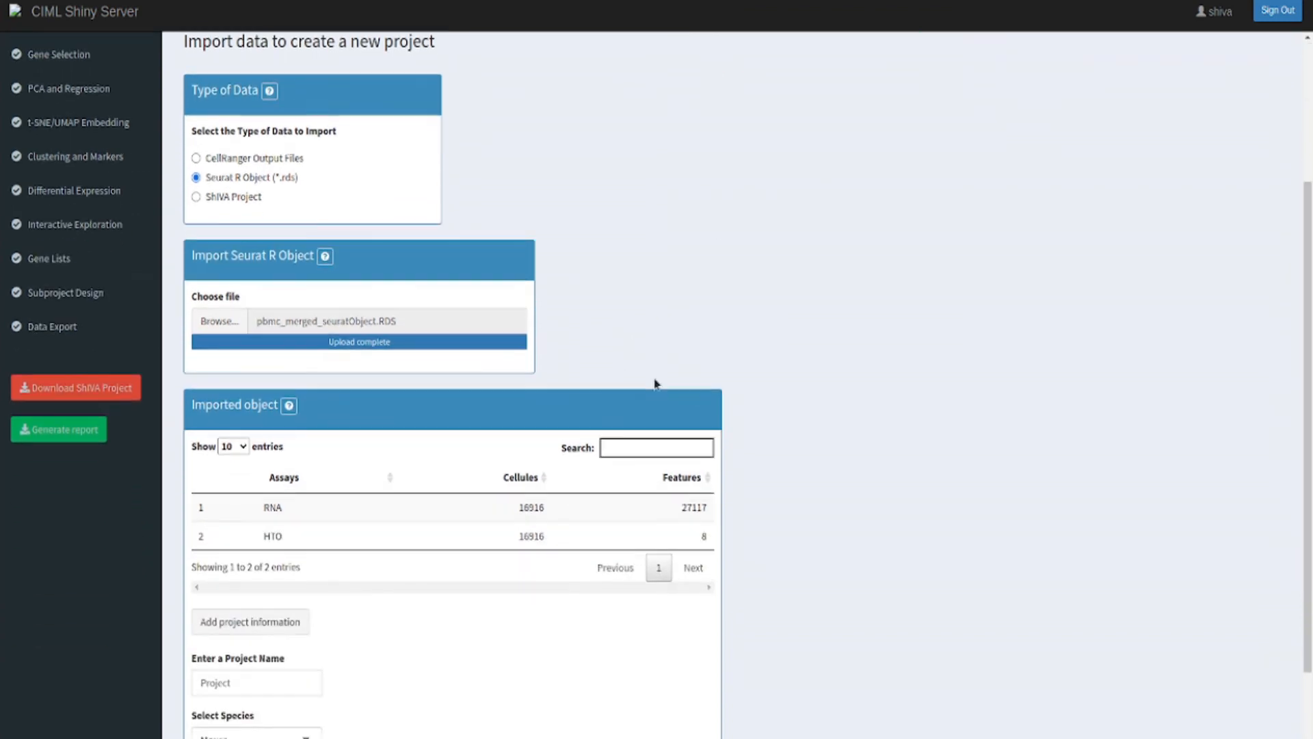
scroll(622, 376, down, 1)
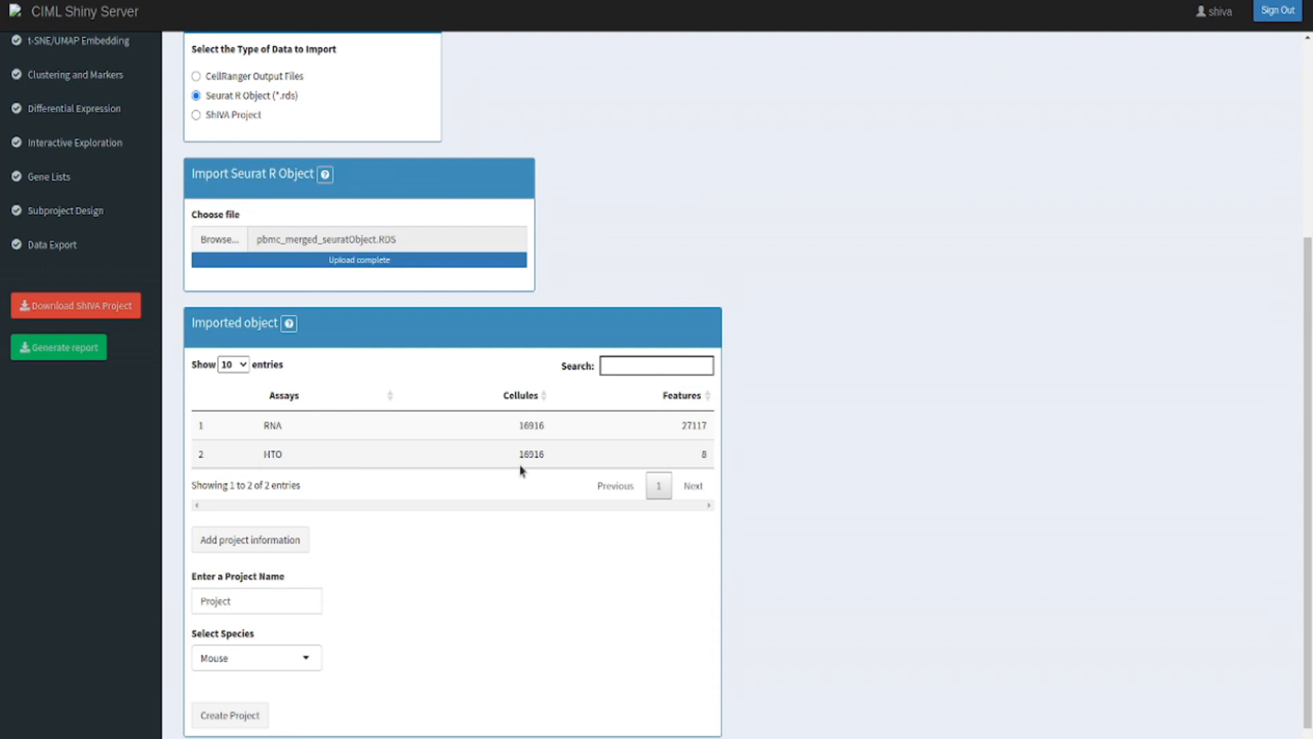
scroll(438, 590, down, 1)
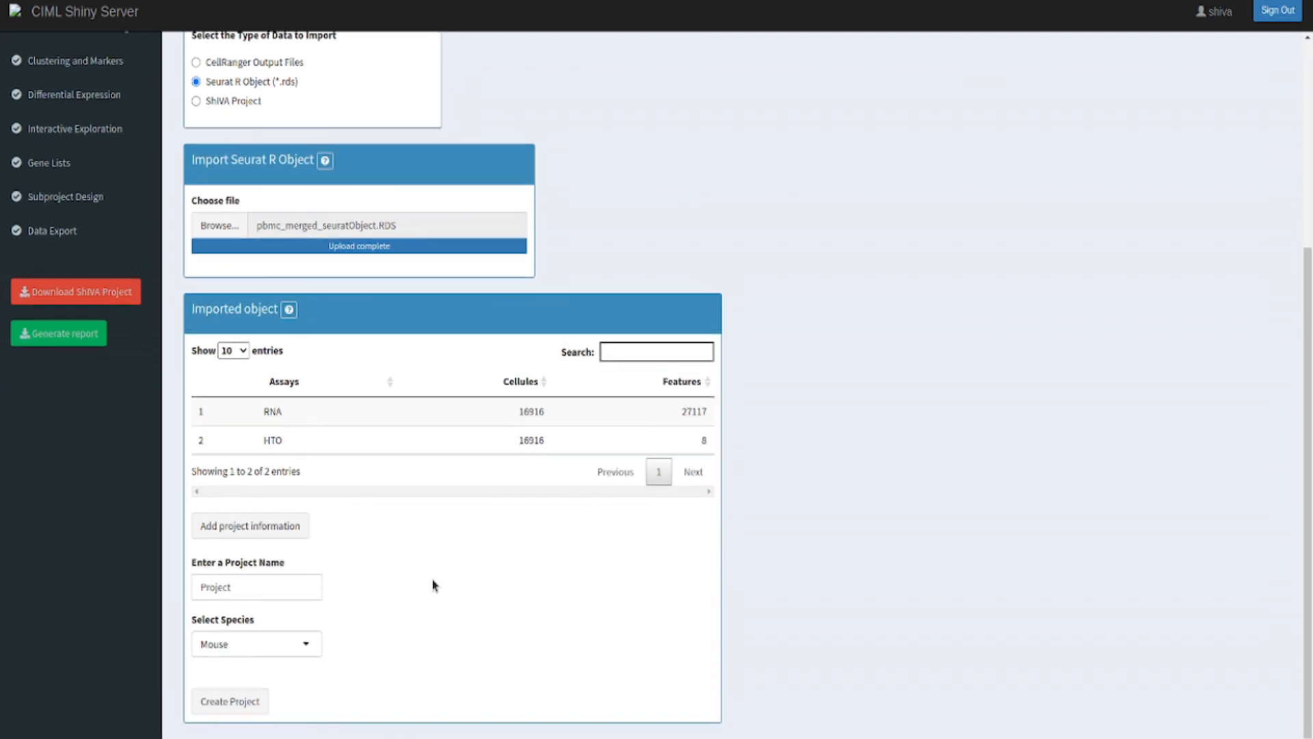
click(288, 592)
key(BackSpace)
key(BackSpace)
key(BackSpace)
key(BackSpace)
key(BackSpace)
key(BackSpace)
key(BackSpace)
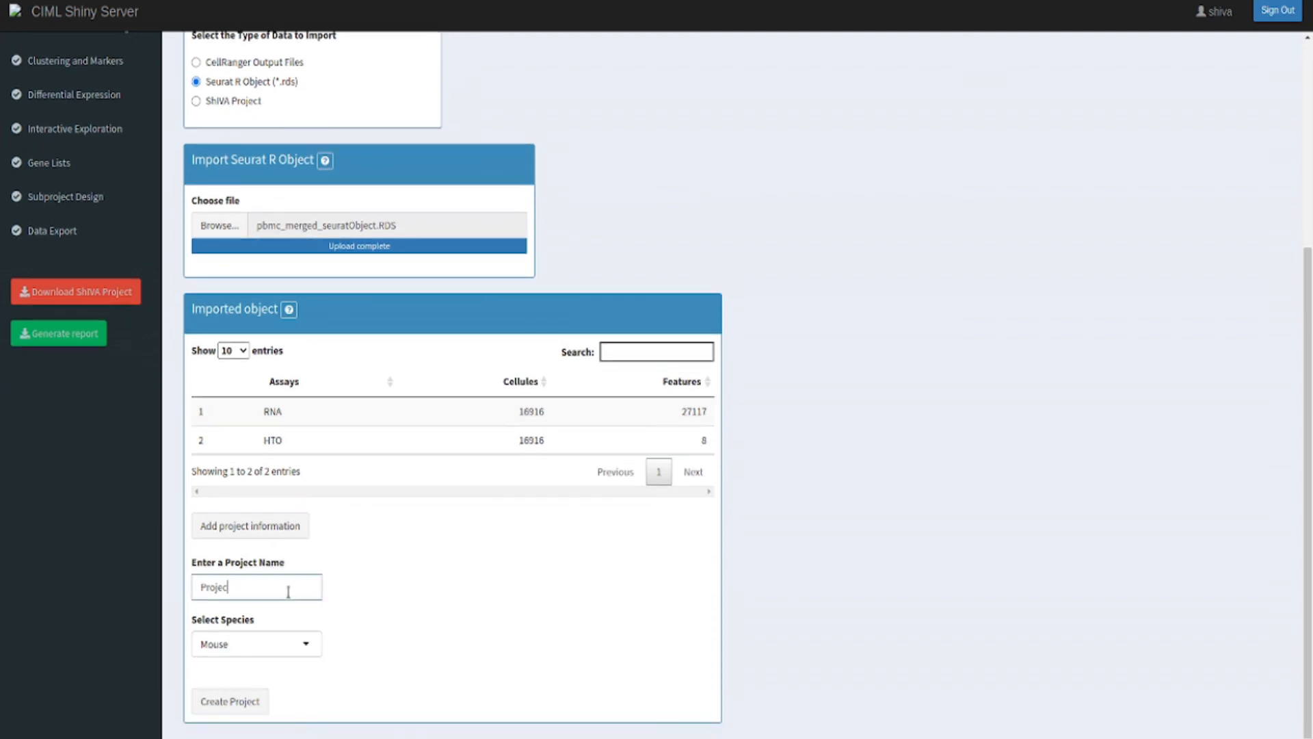
text(FL_Tutoriel)
Set the species to Human and create the project from the imported Seurat object
click(305, 644)
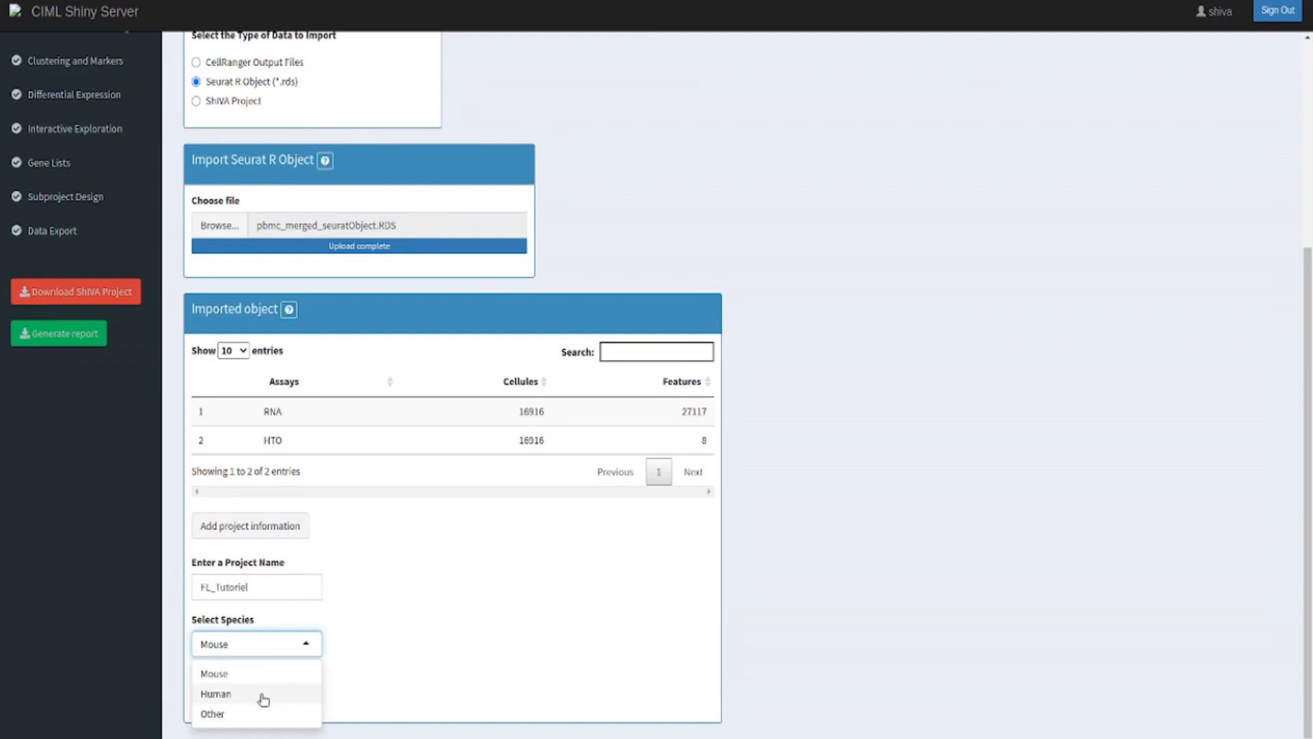
click(263, 694)
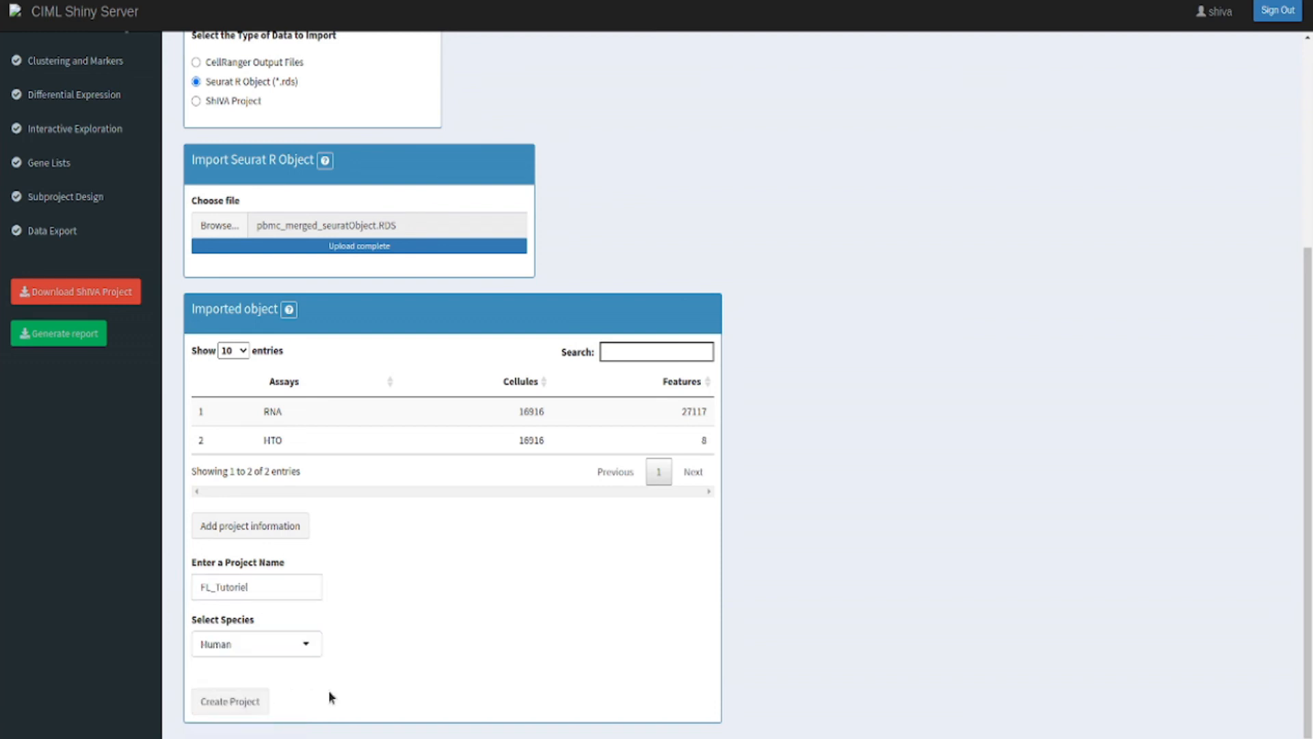
click(236, 701)
scroll(433, 531, up, 5)
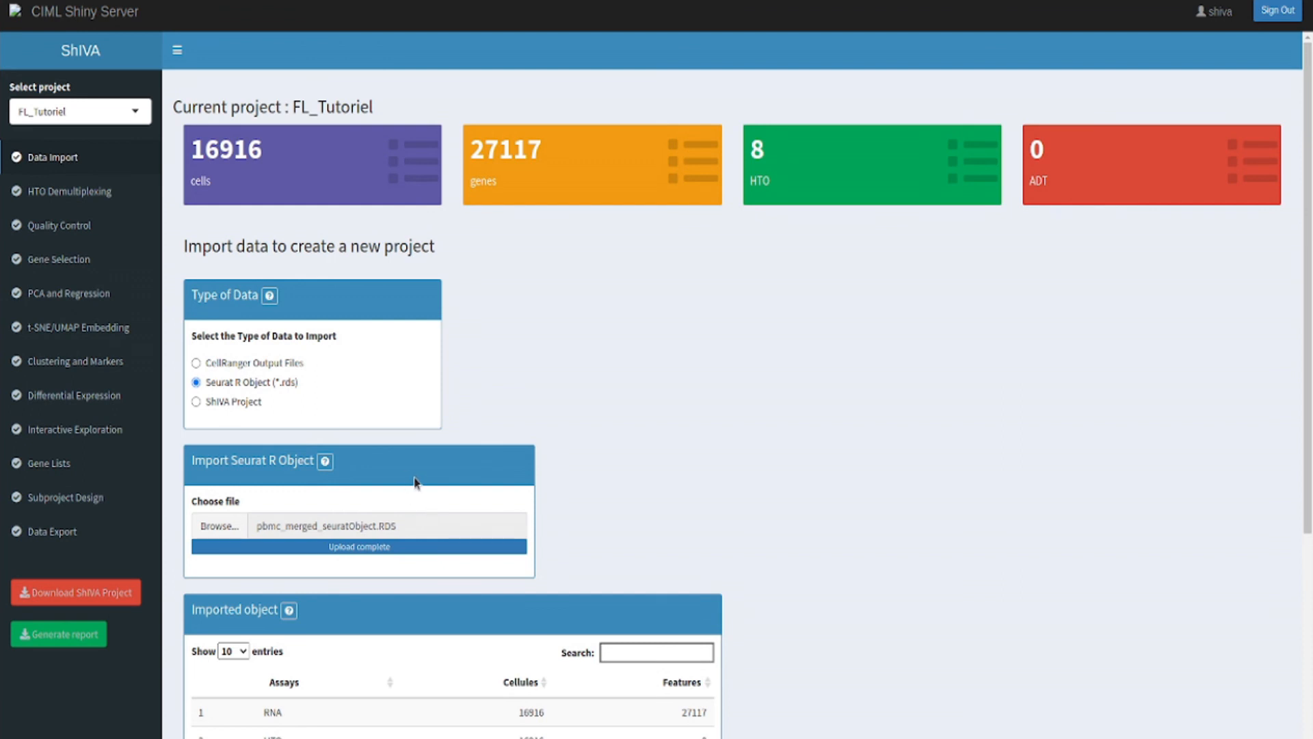
Switch the import type to ShIVA Project and look through the saved project folders that can be imported
click(196, 403)
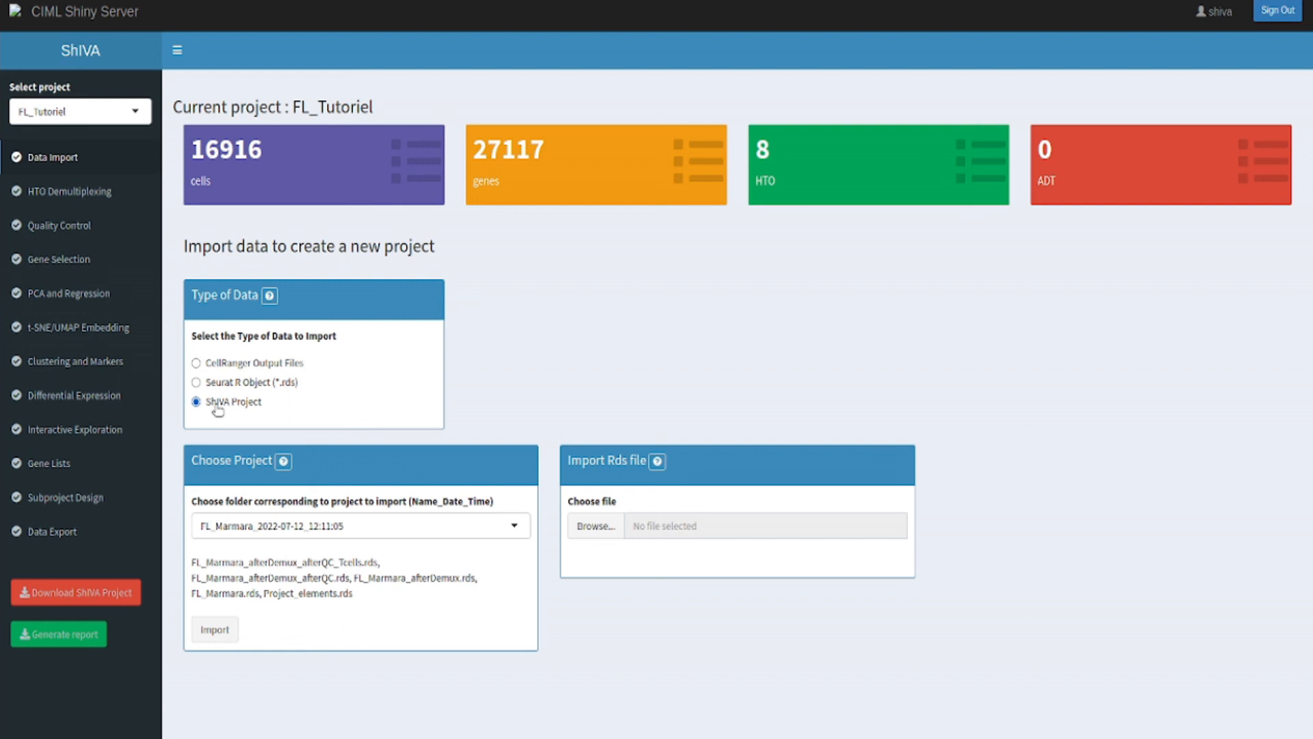
click(328, 537)
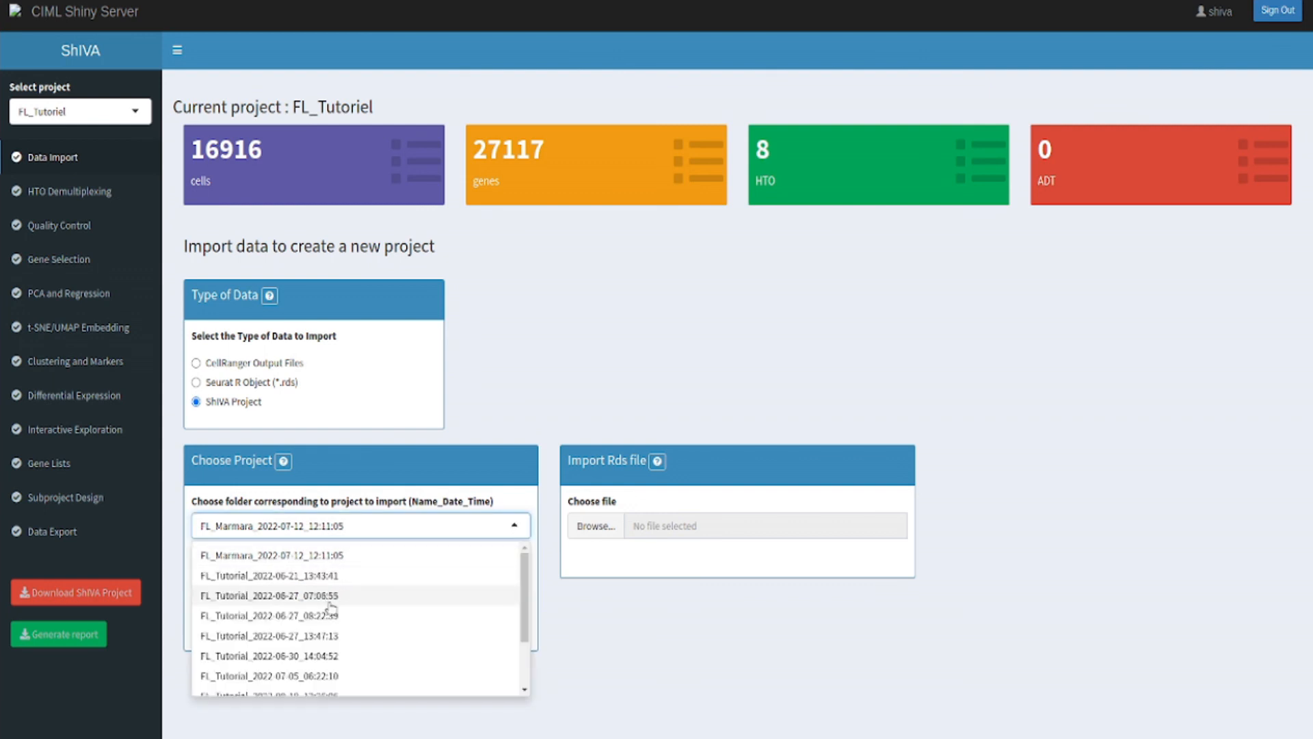
scroll(326, 626, down, 2)
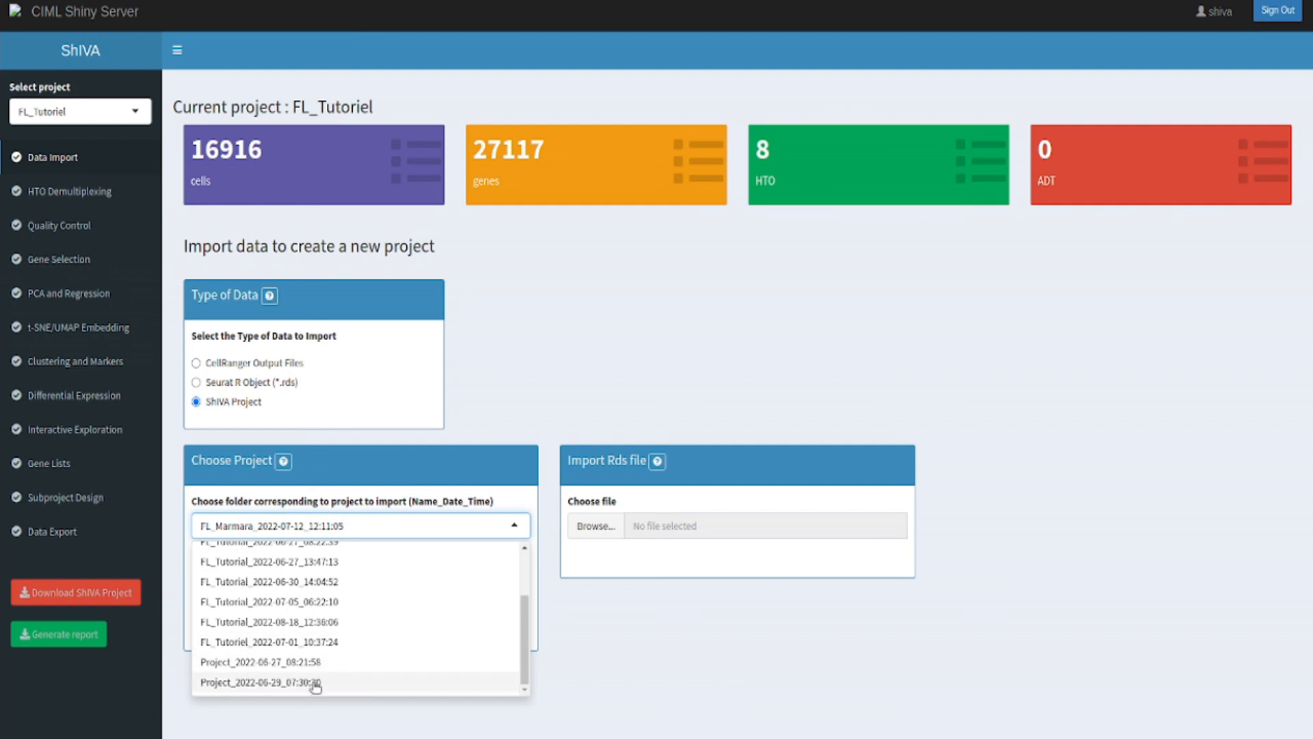
scroll(309, 655, up, 2)
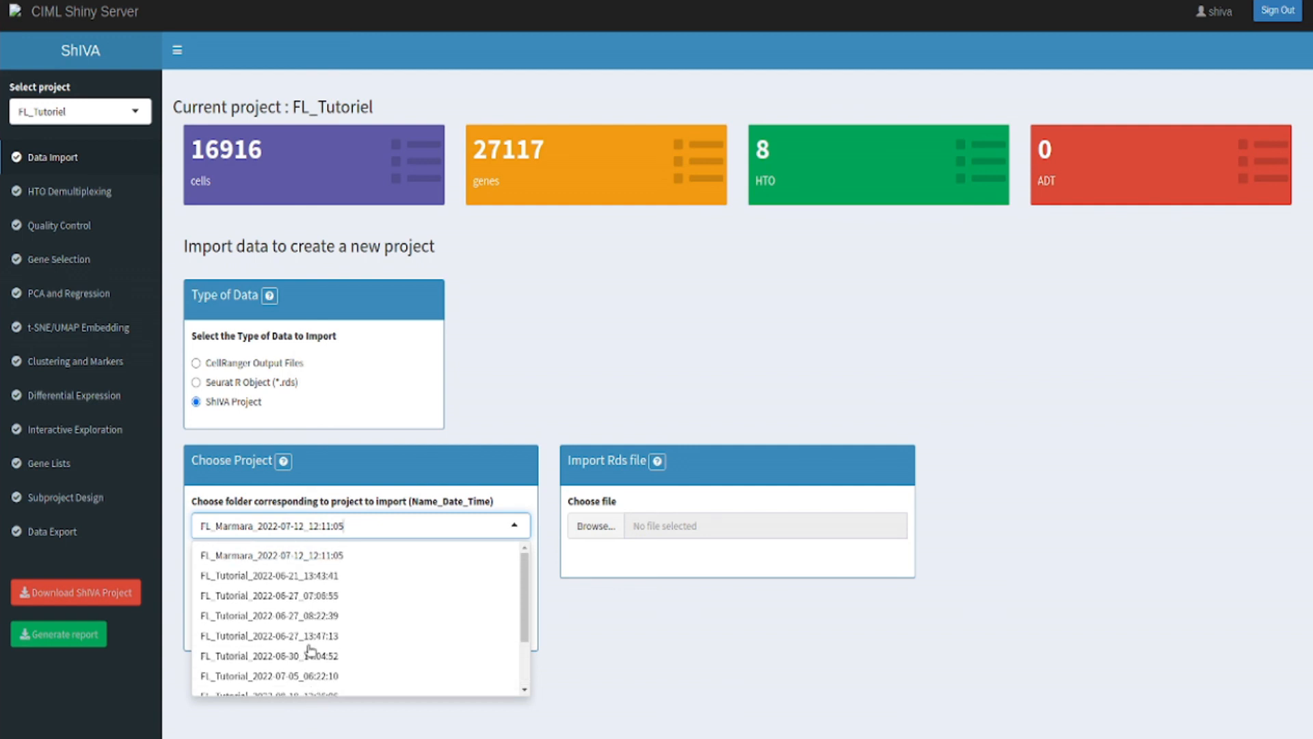
click(342, 471)
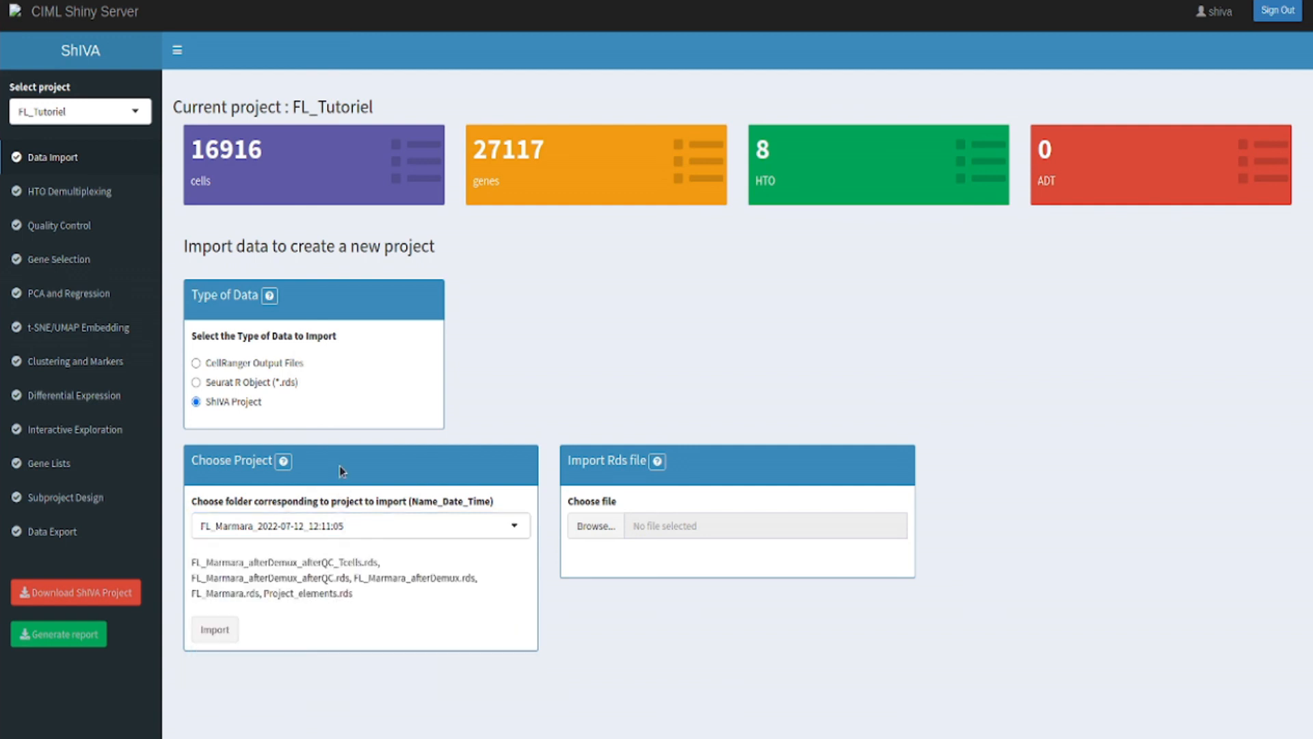